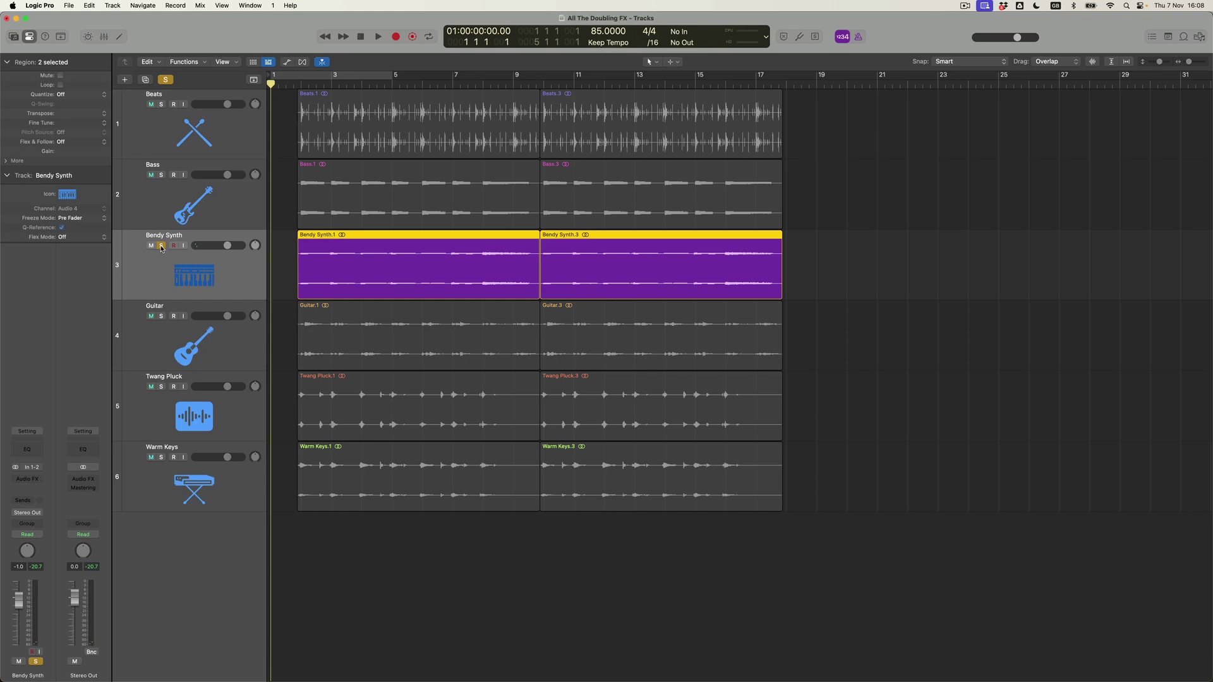
Insert a stereo Chorus effect on the Bendy Synth track.
click(40, 480)
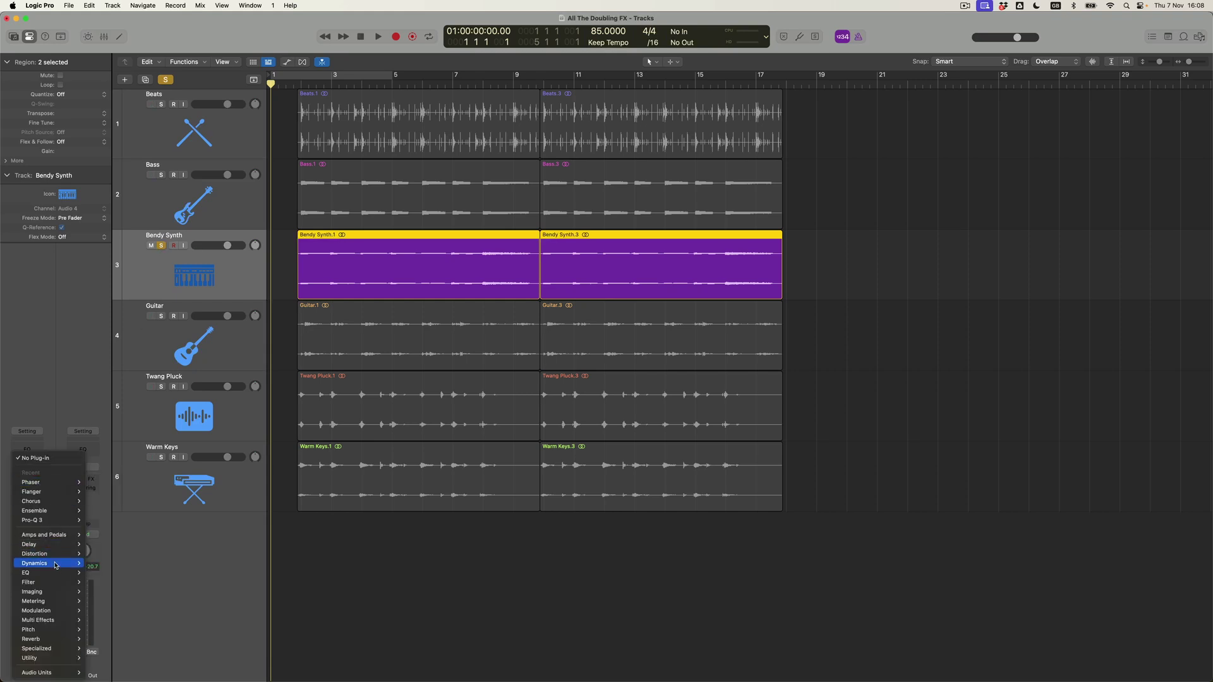
mouse_move(55, 611)
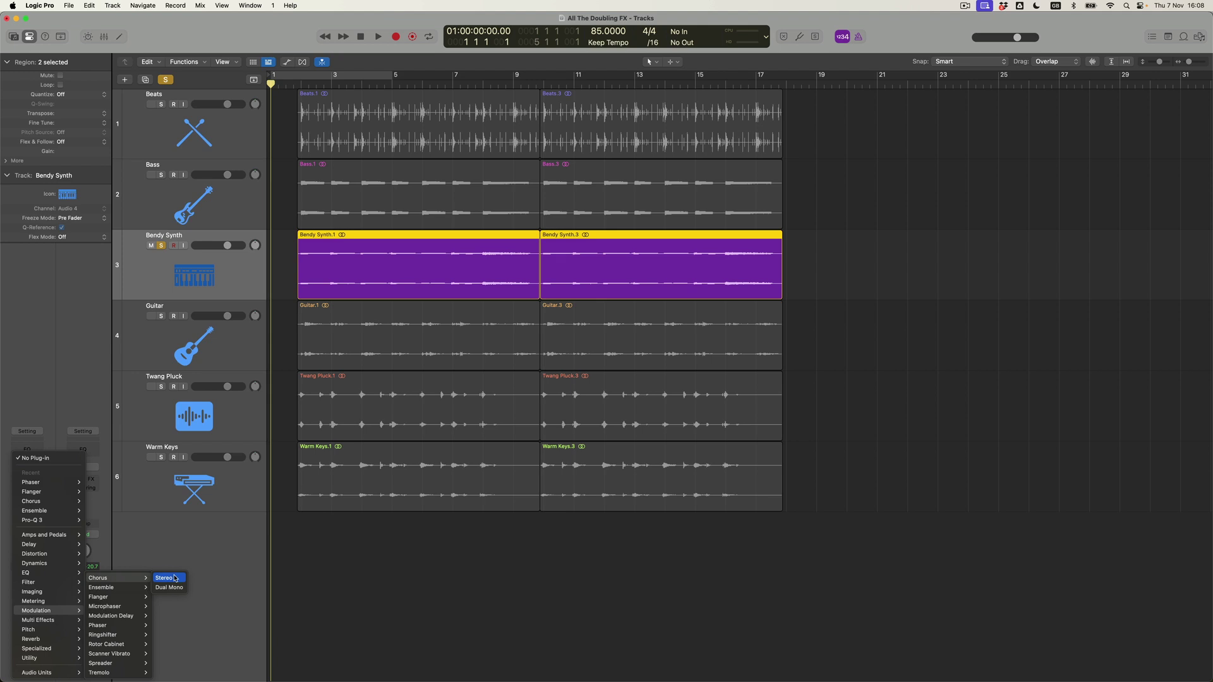
click(175, 578)
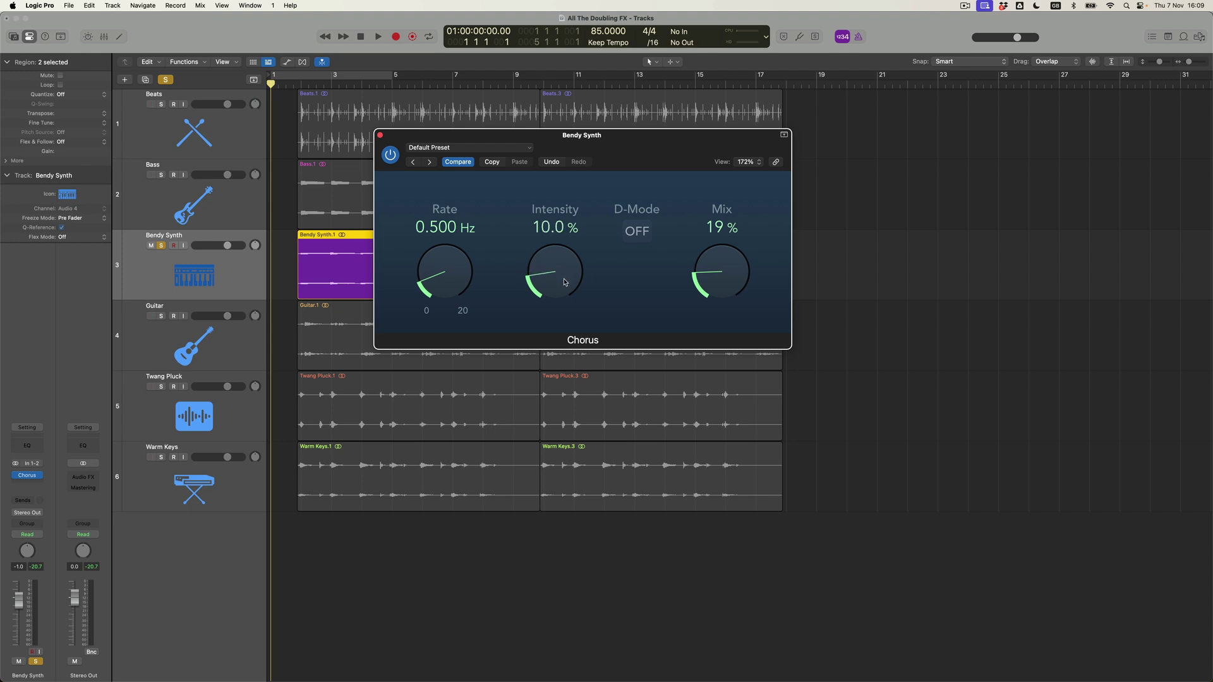
Audition extreme Chorus settings during playback, with Mix at 58%, Rate at 16.70 Hz and Intensity at 77%.
key(space)
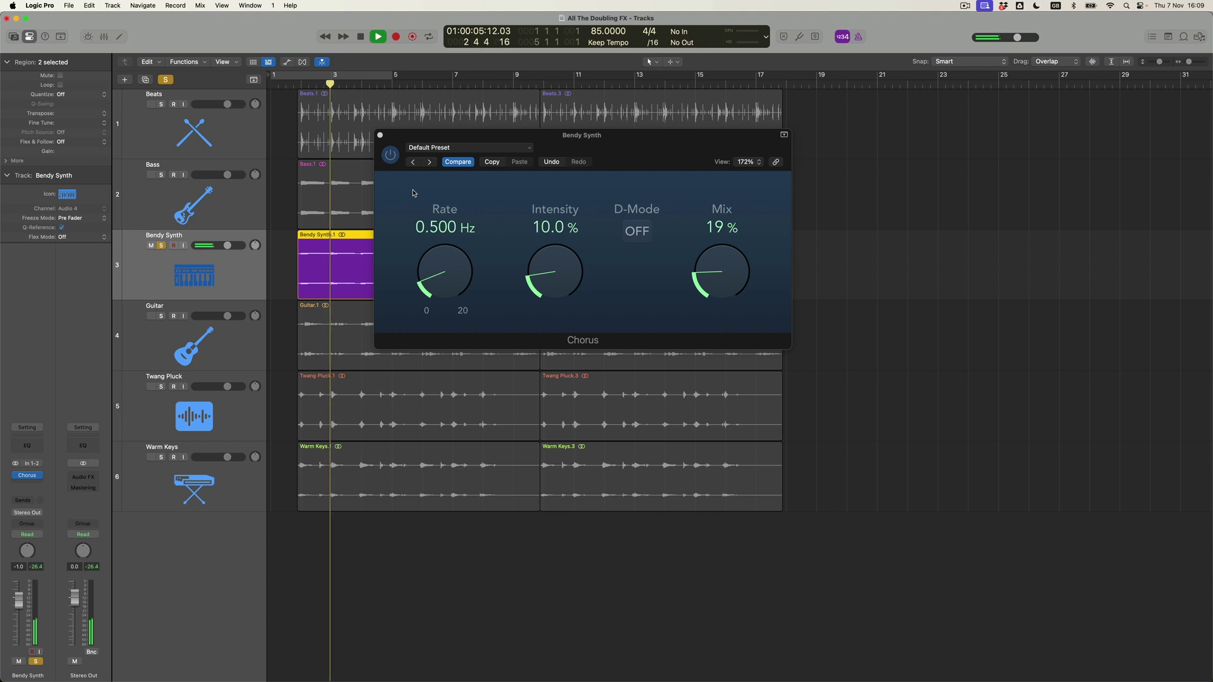
drag(722, 273, 726, 211)
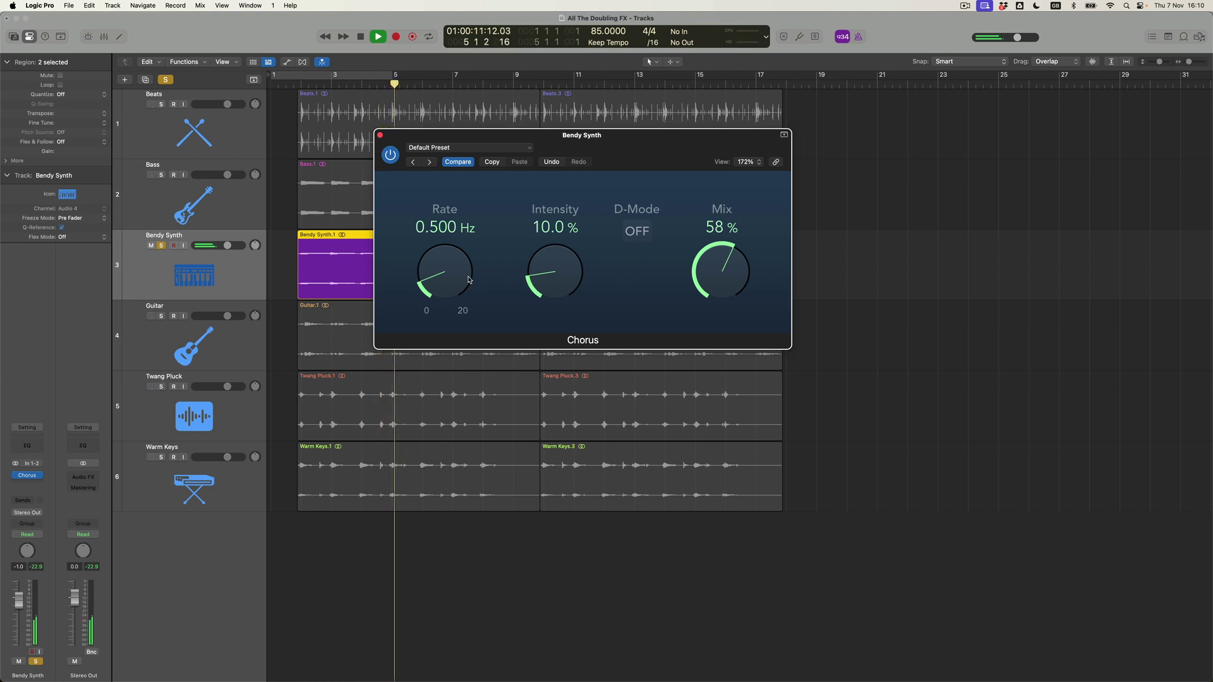
drag(469, 280, 463, 235)
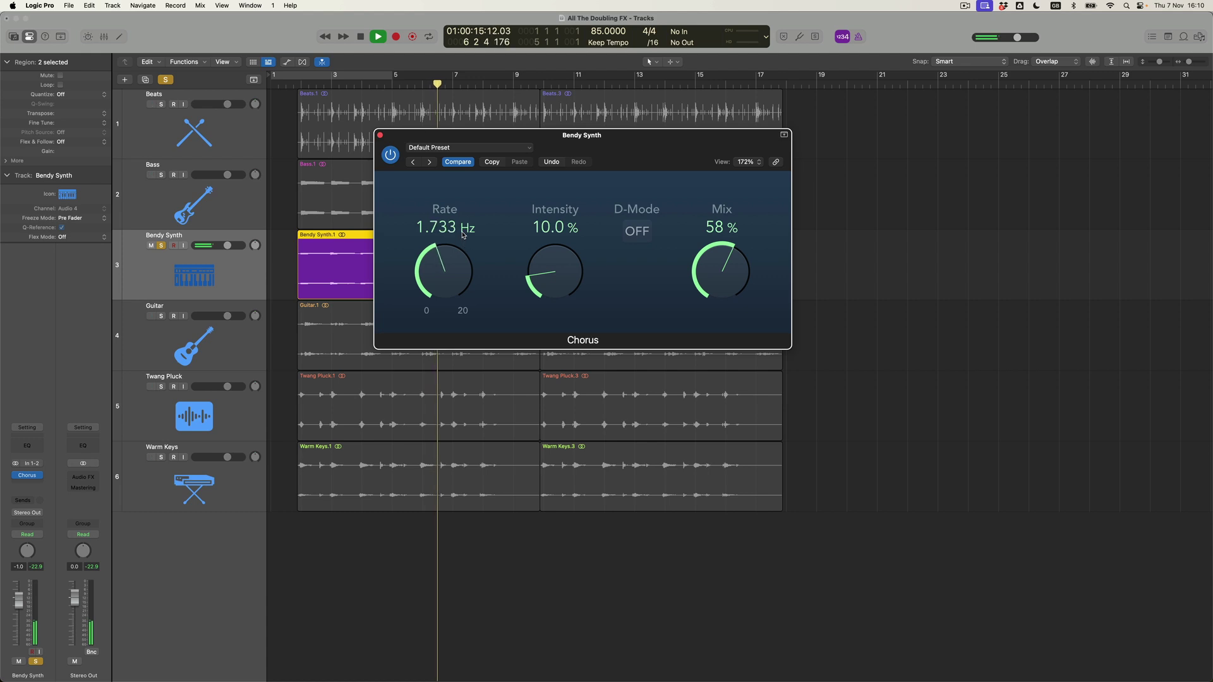
drag(561, 248, 561, 193)
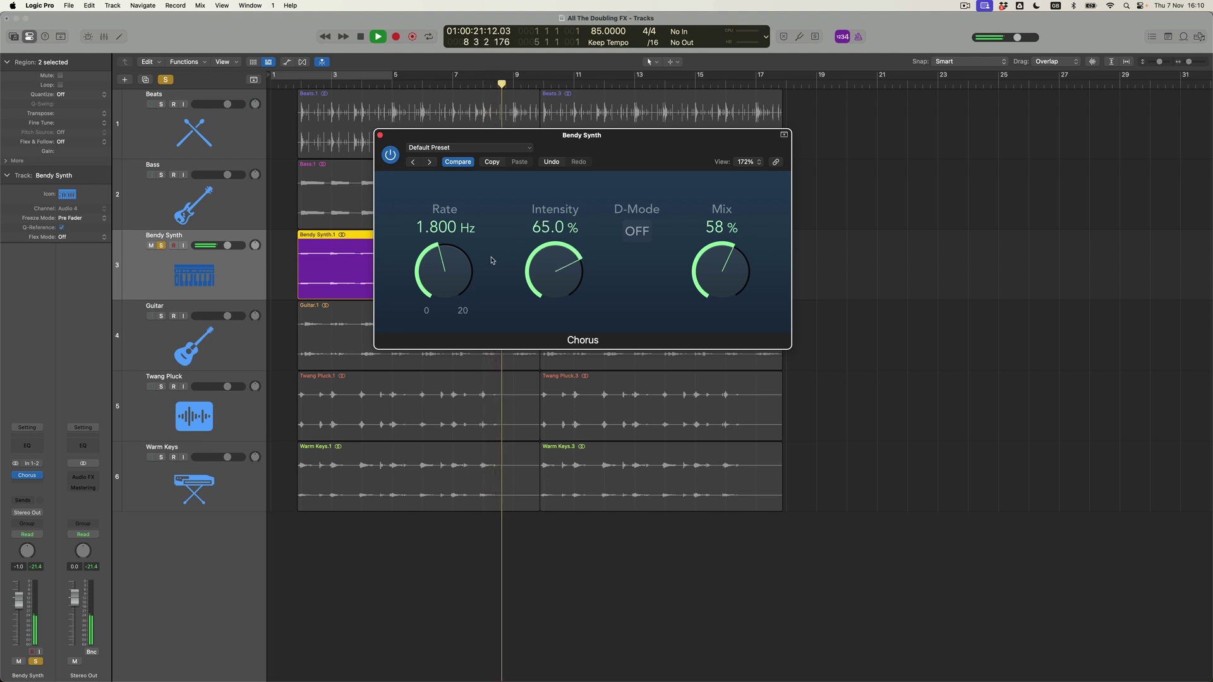
drag(459, 268, 460, 202)
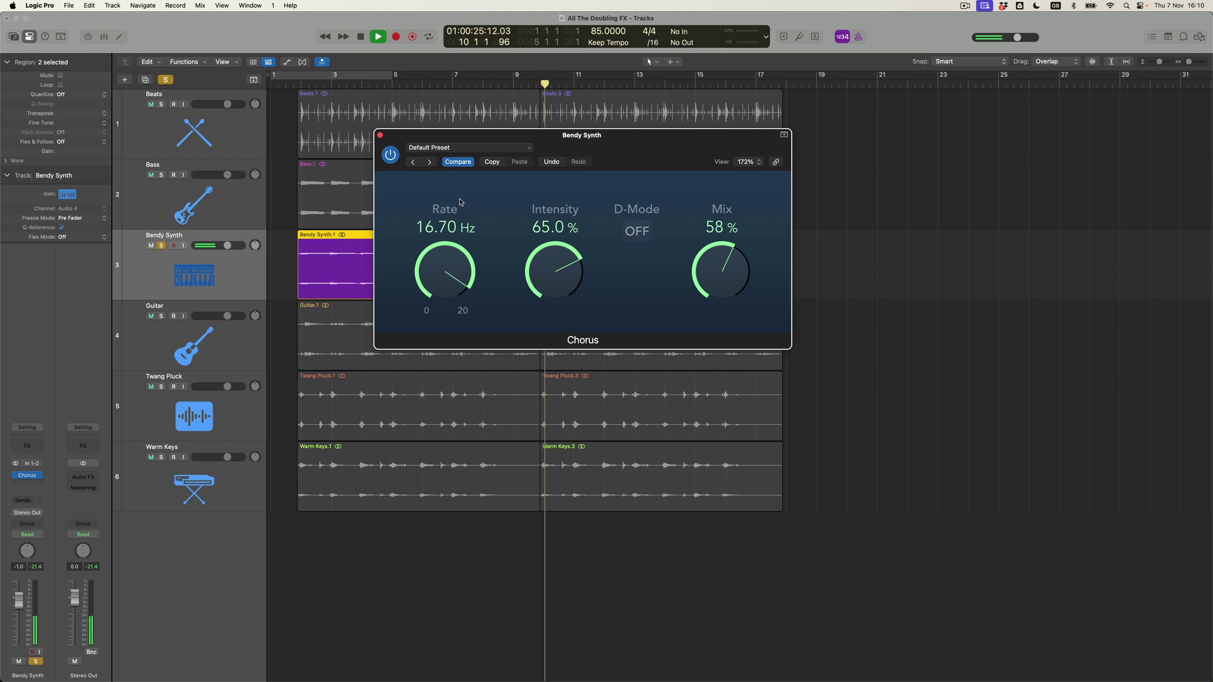
drag(554, 278, 555, 263)
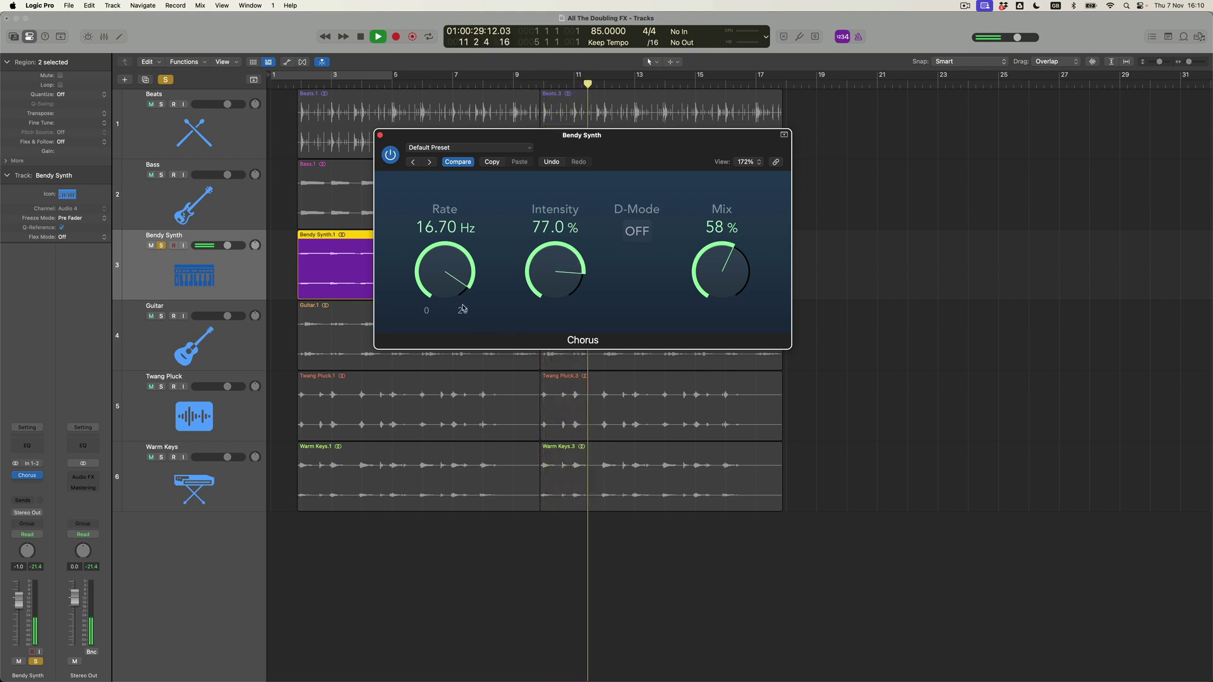
Set the Chorus to a subtler sound with Rate 1.300 Hz, Intensity 21% and Mix 43%.
drag(463, 308, 462, 364)
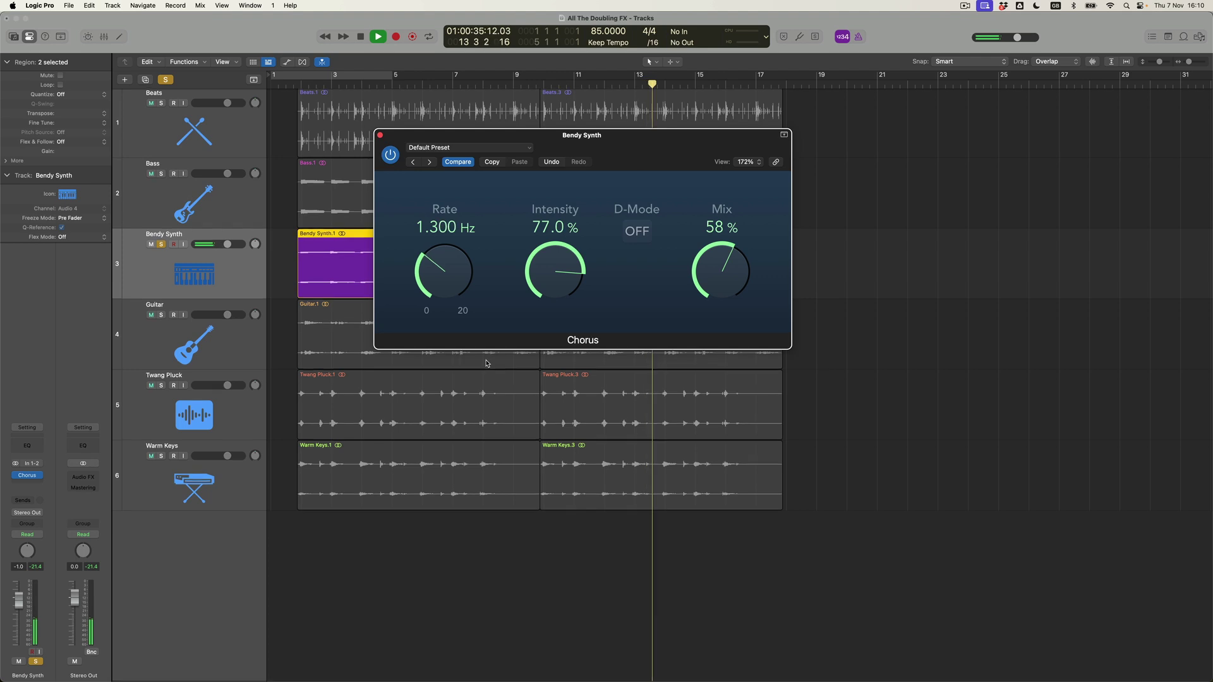
drag(555, 278, 555, 331)
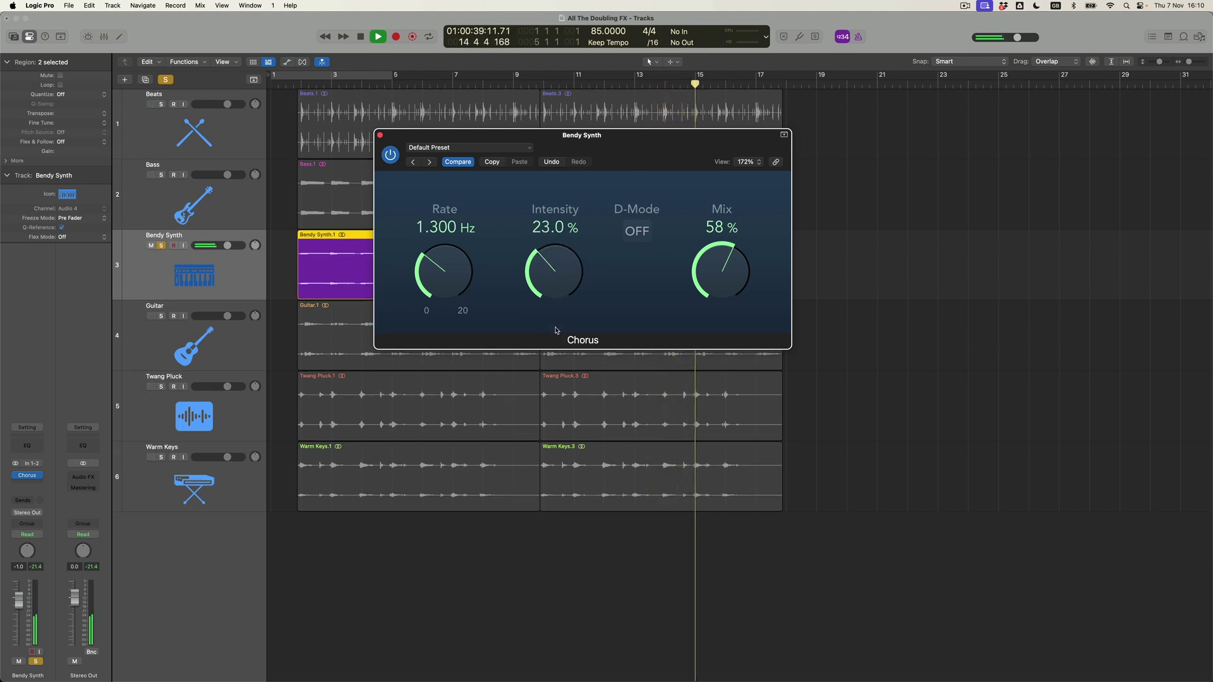
drag(711, 297, 709, 304)
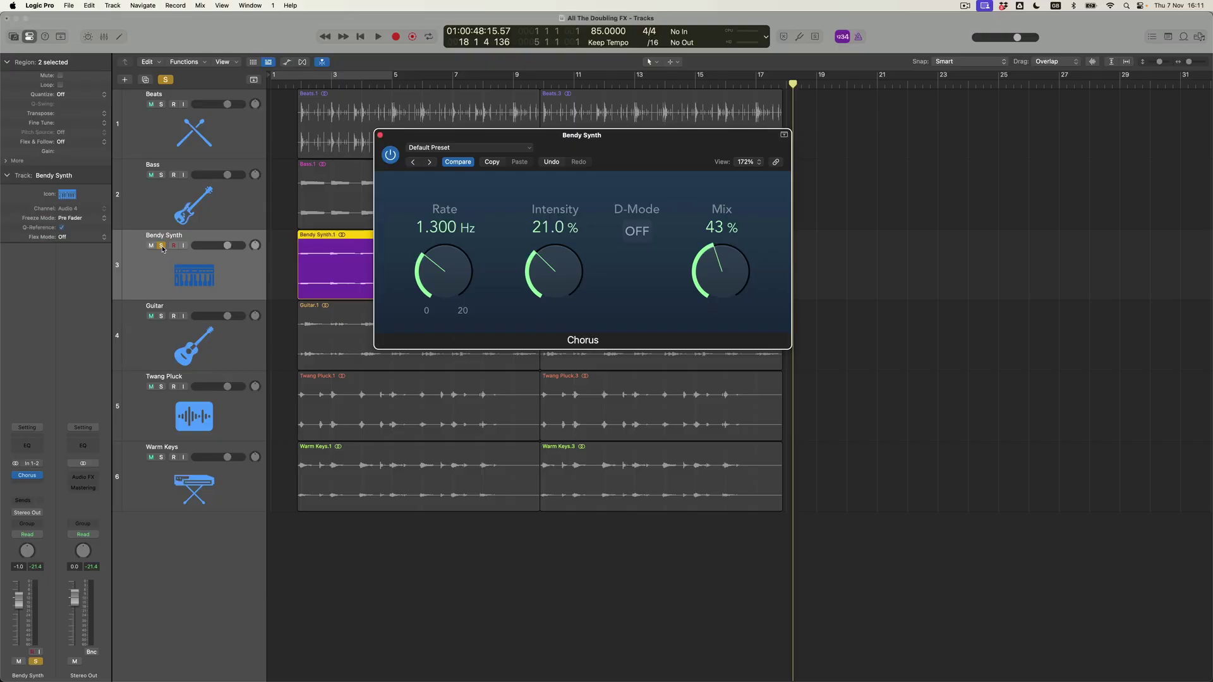
Unsolo the Bendy Synth track and play the full mix near the song's beginning with the Chorus bypassed.
click(162, 246)
key(Return)
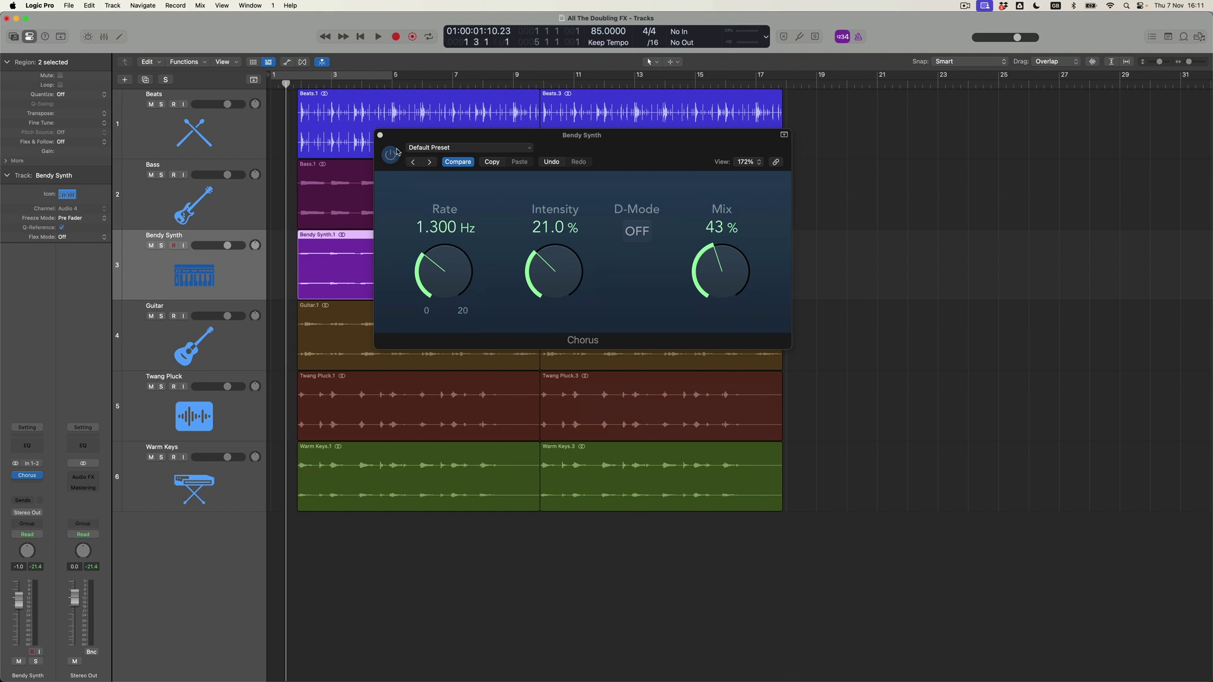
click(396, 152)
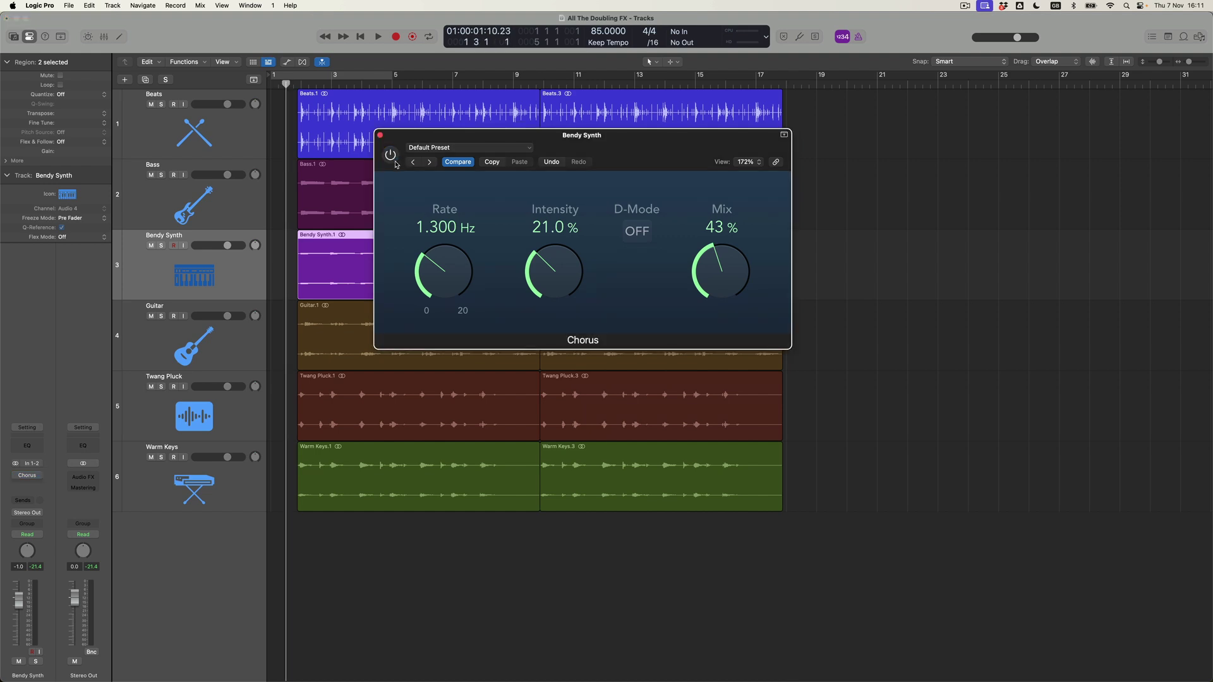
key(space)
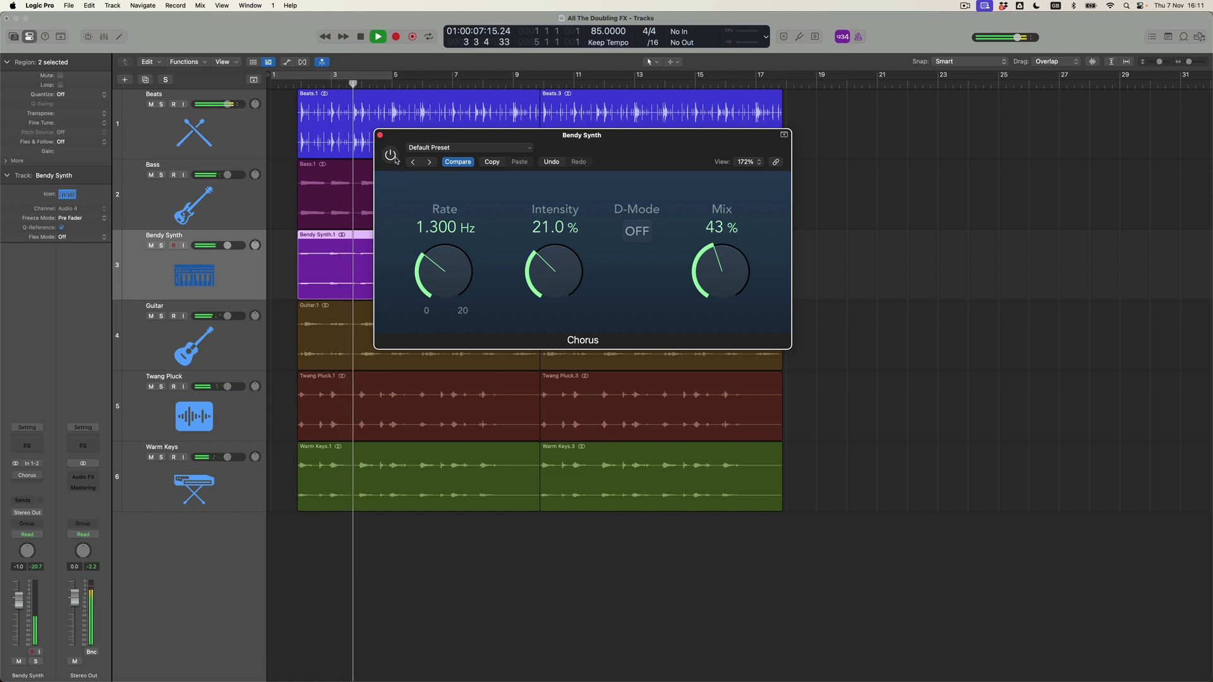
Compare the full mix with the Chorus on and off during playback, moving its window clear of the upper tracks.
click(394, 159)
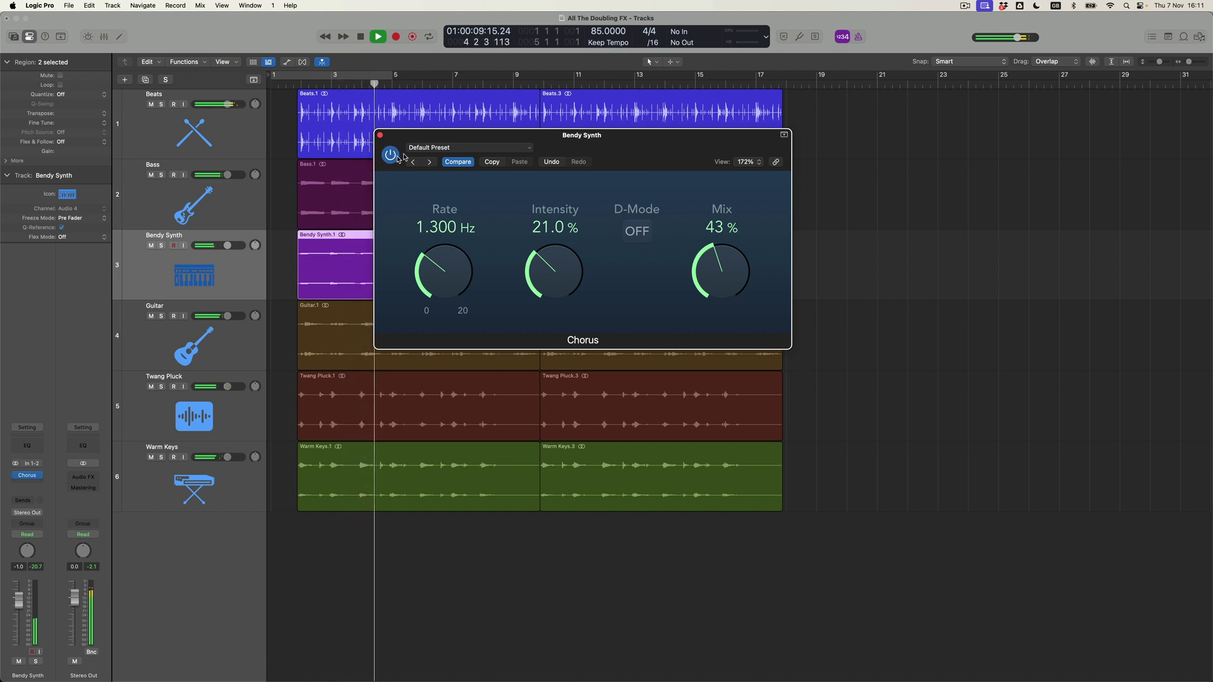
drag(421, 140, 528, 268)
click(496, 284)
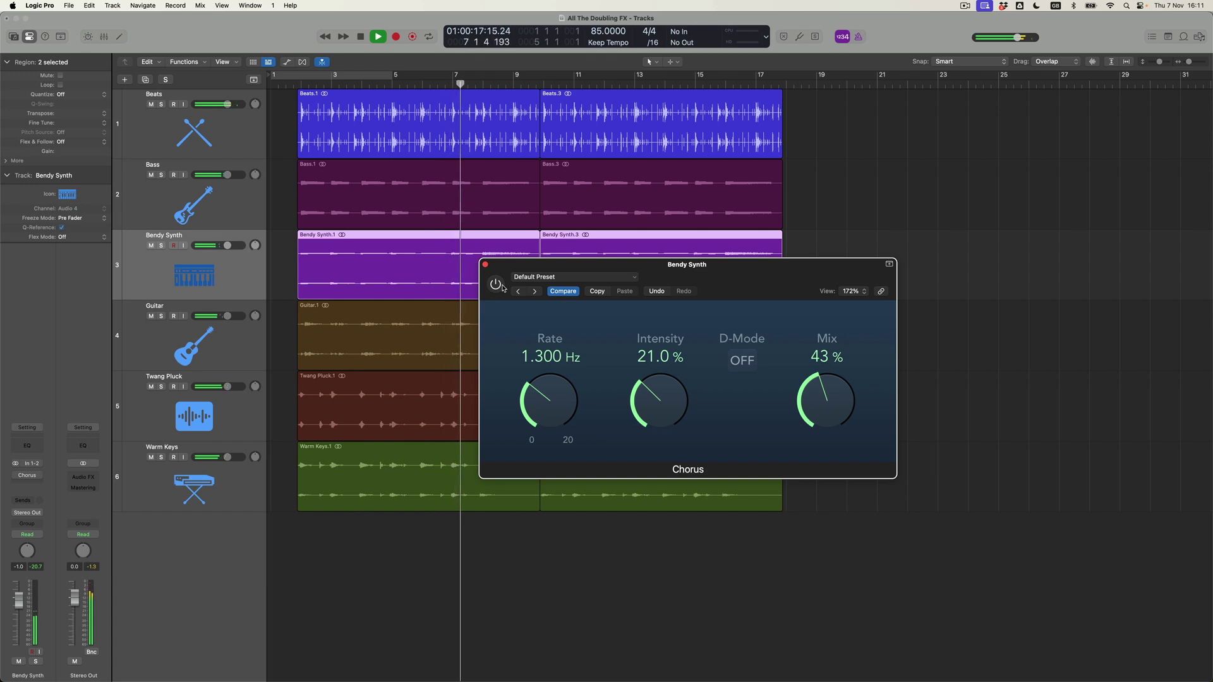
click(502, 287)
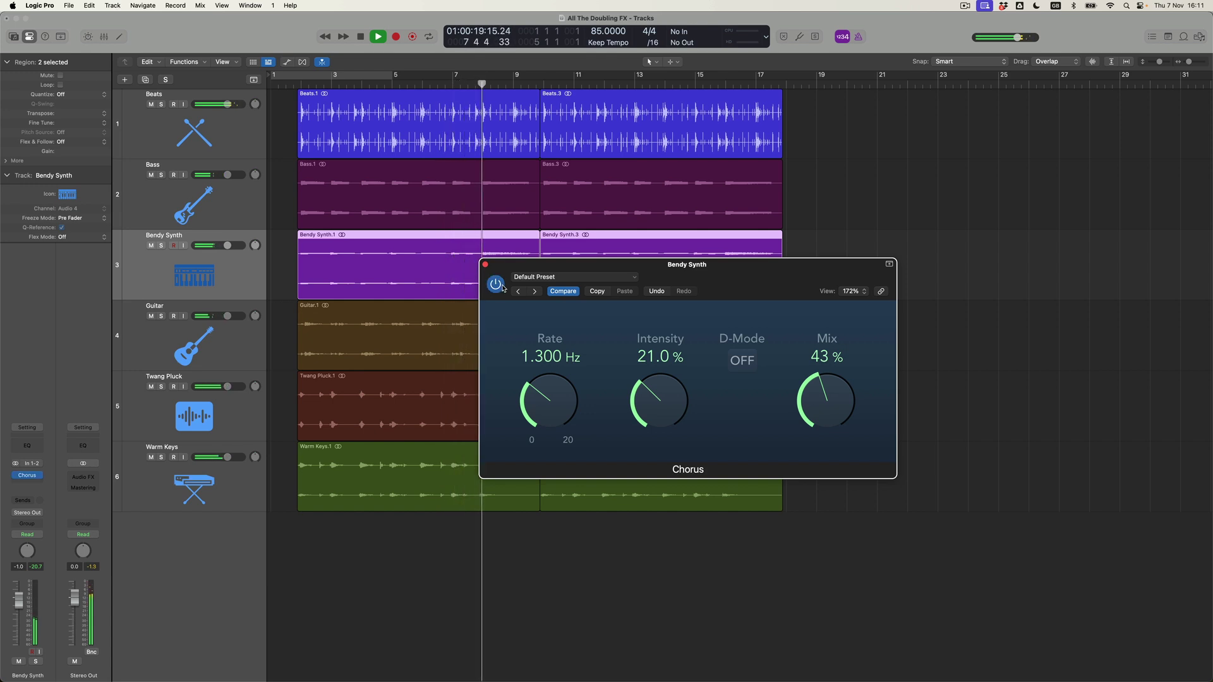
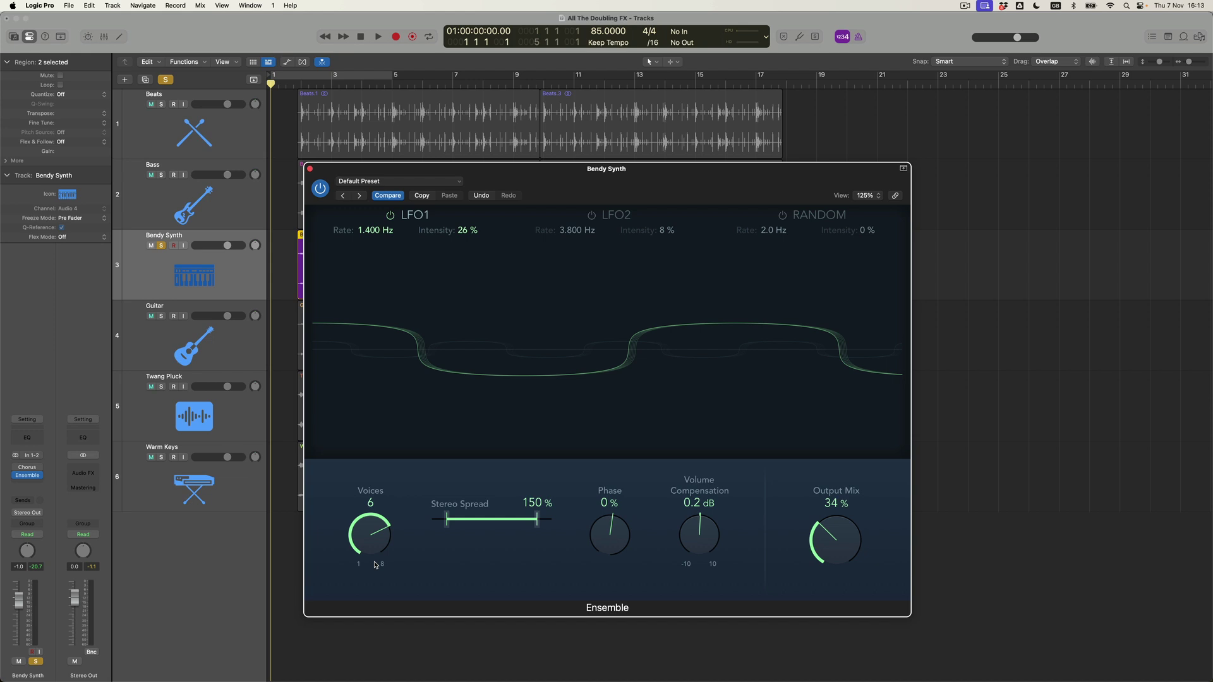
Audition the Bendy Synth with the Ensemble on and bypassed, and raise its LFO1 Intensity to 35%.
mouse_move(427, 368)
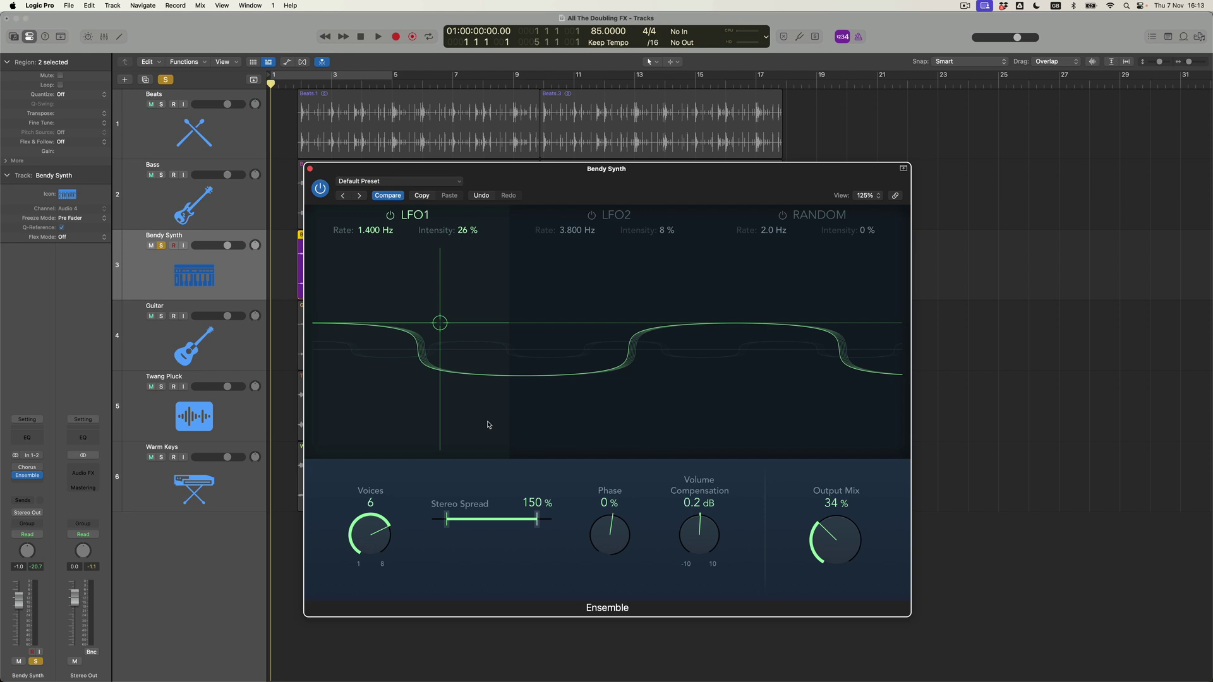
key(space)
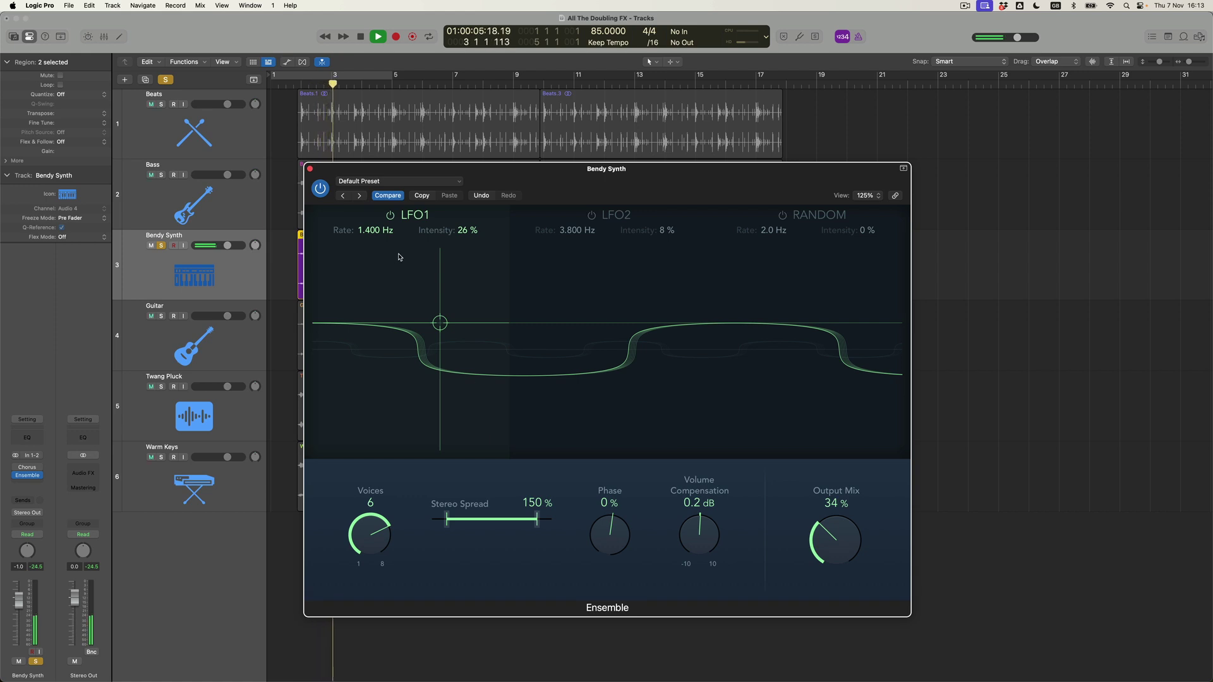
click(321, 191)
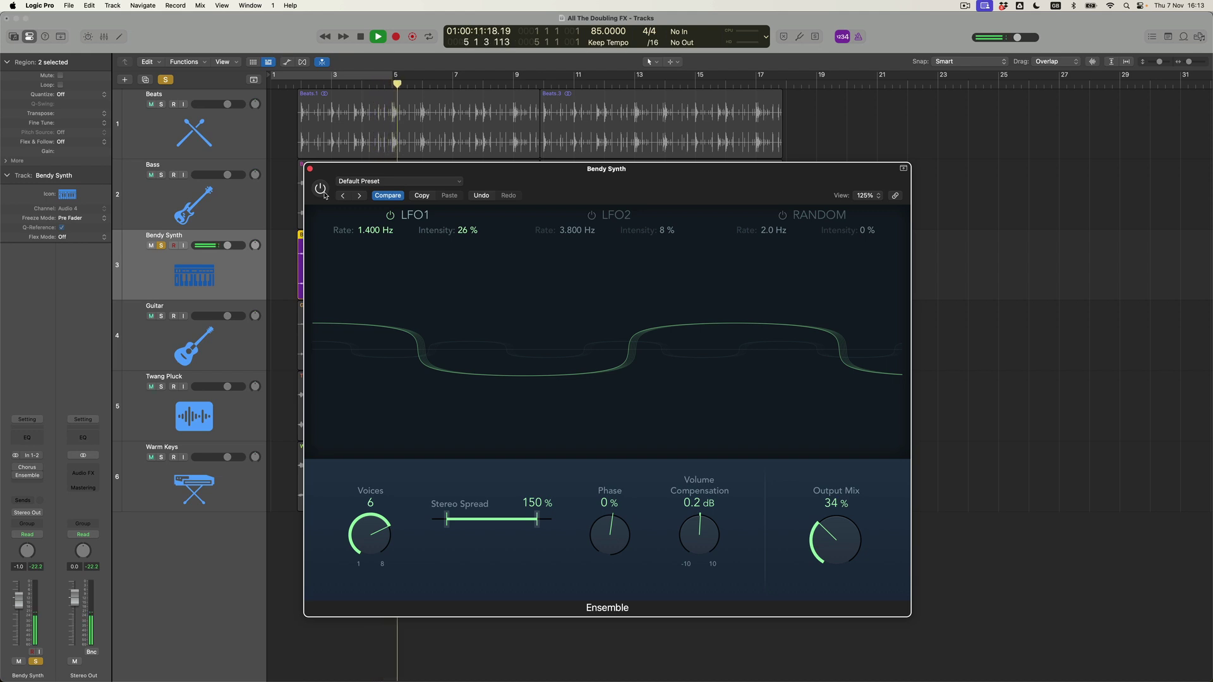
click(324, 194)
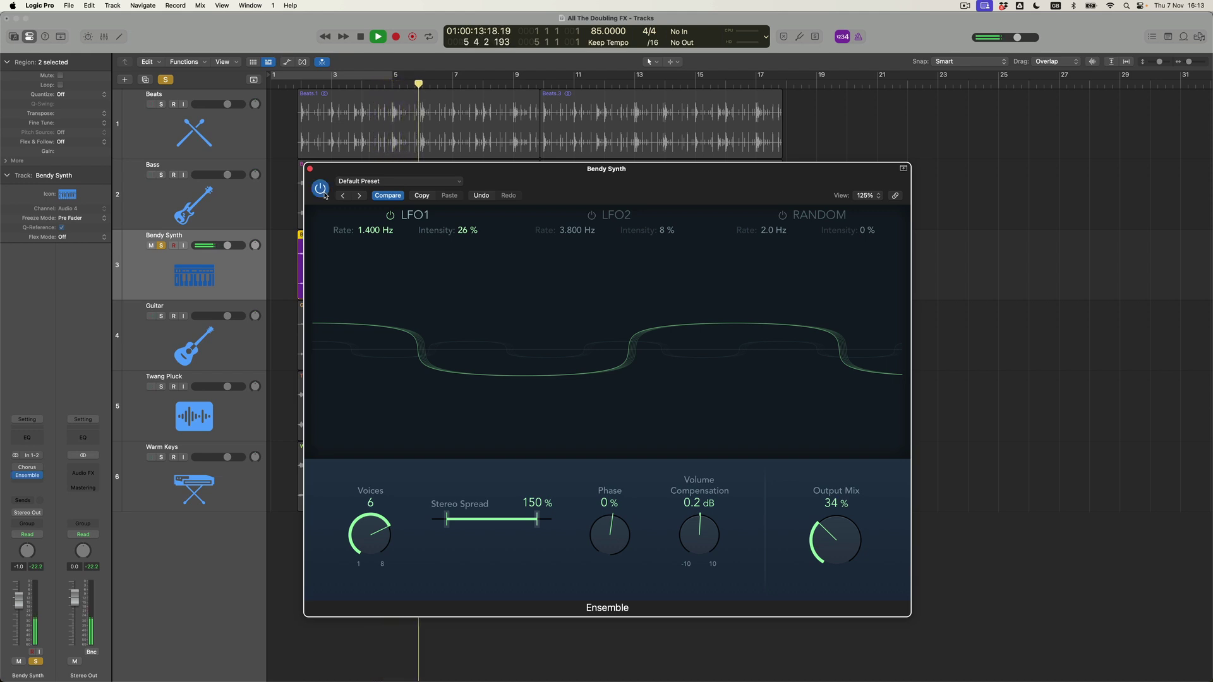
drag(439, 319, 439, 314)
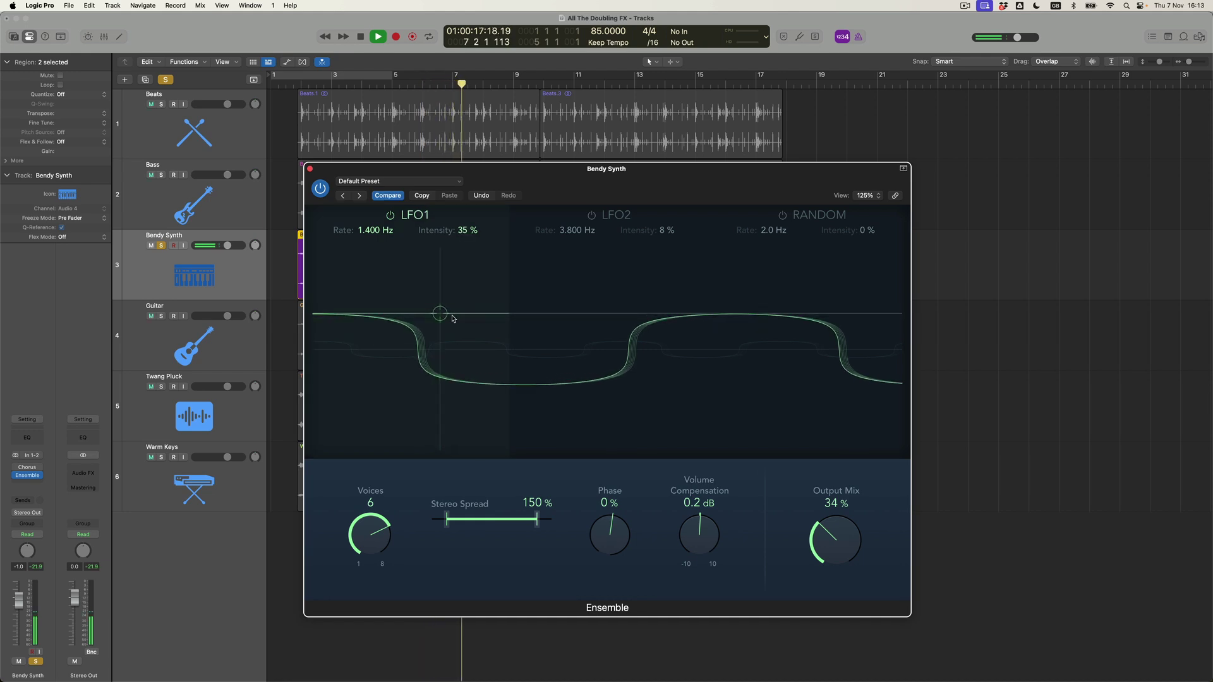
key(space)
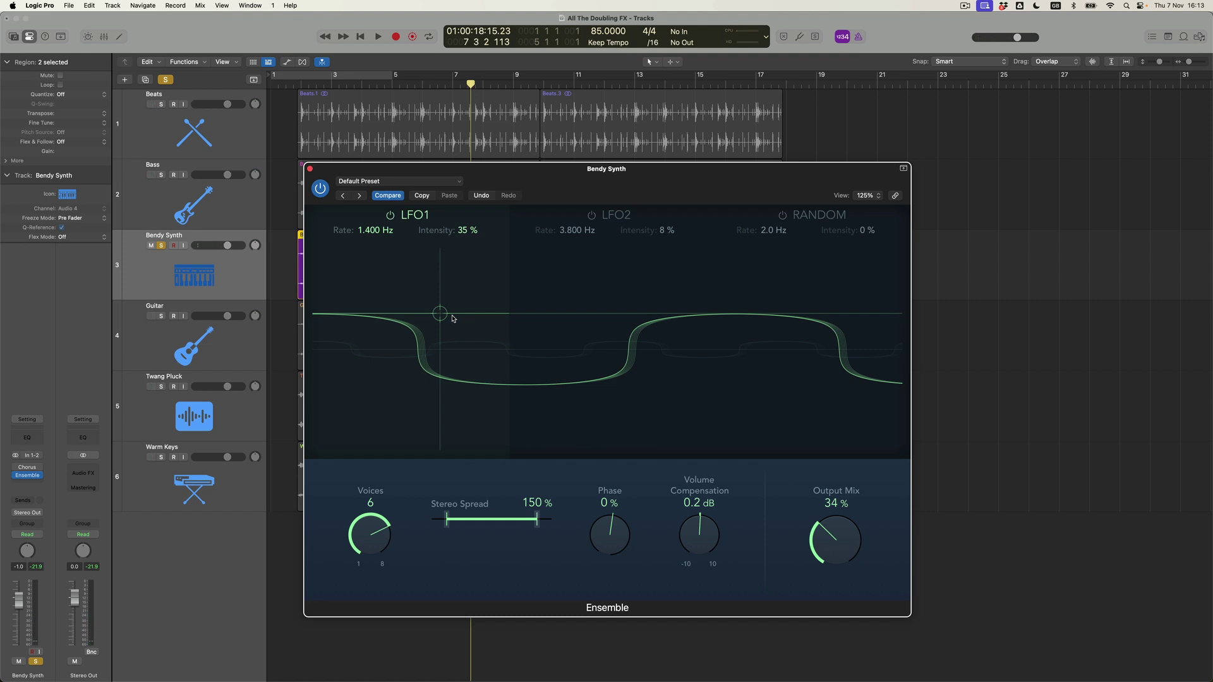
Enable LFO2 in the Ensemble, compare the sound with and without it, and set its Intensity to 38%.
click(592, 216)
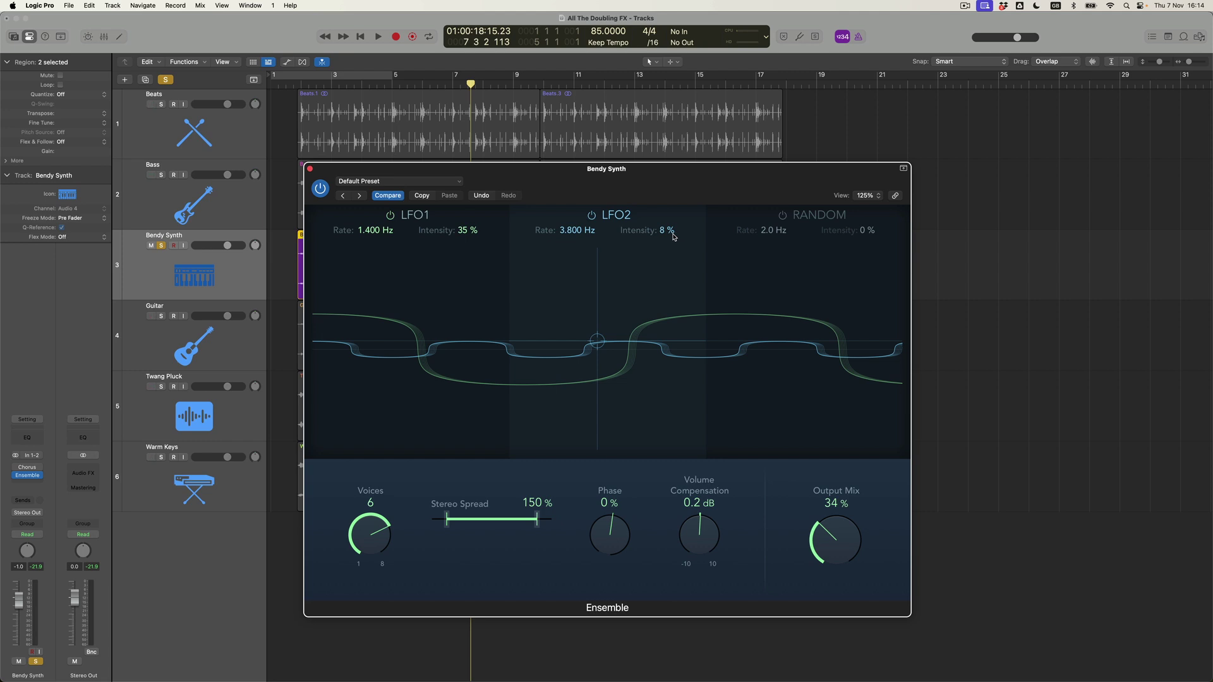
key(space)
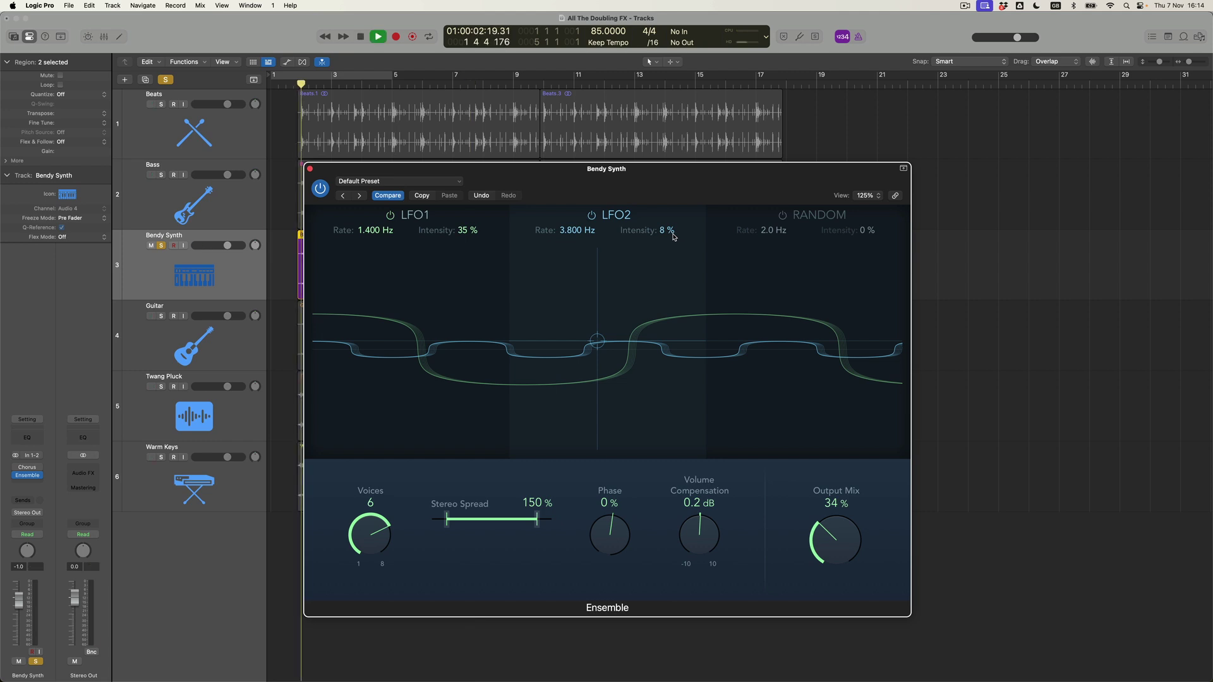
drag(596, 341, 597, 292)
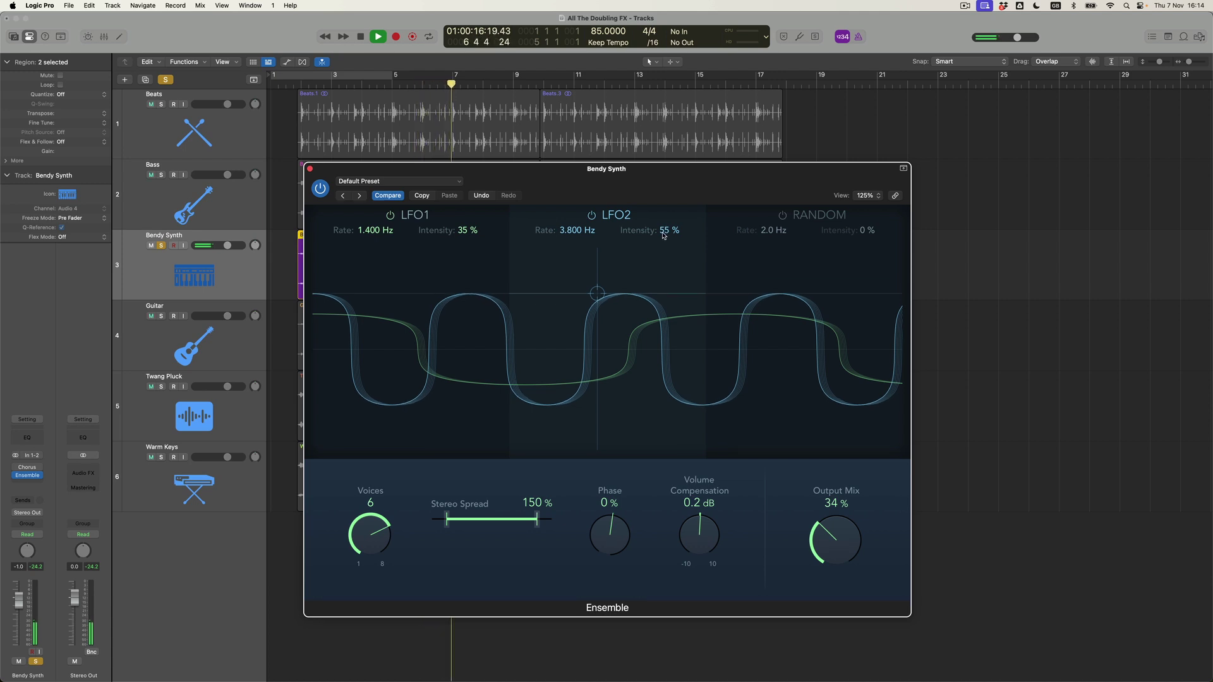
click(591, 216)
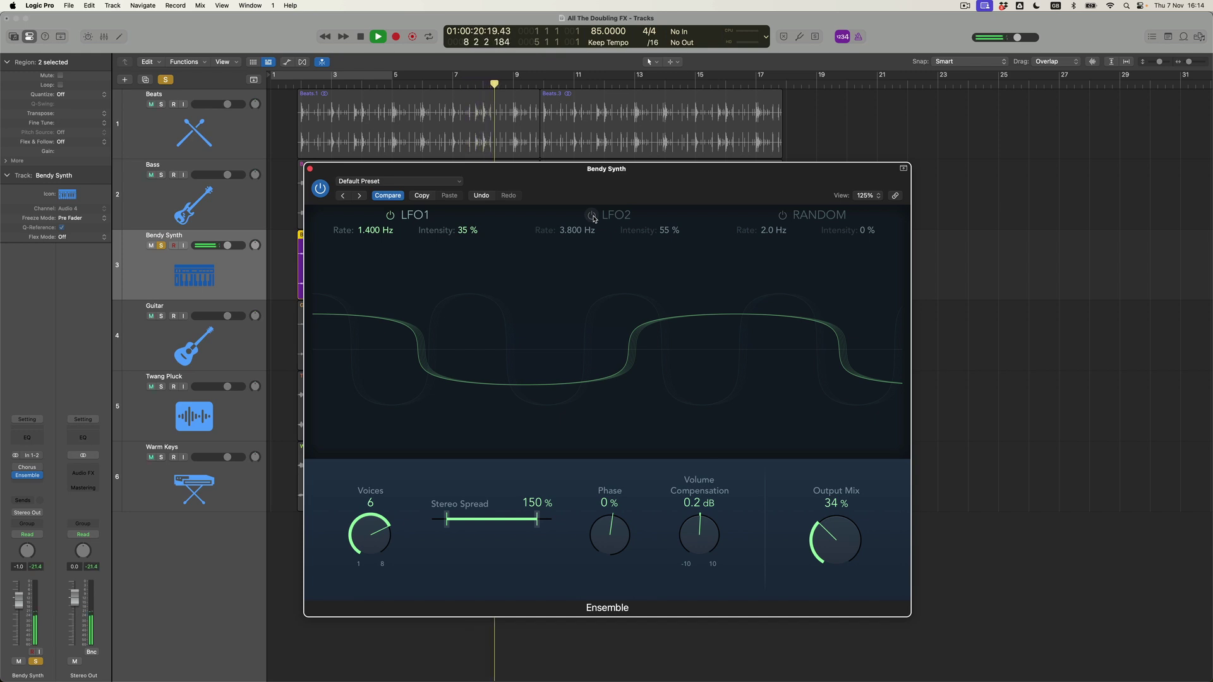
click(592, 216)
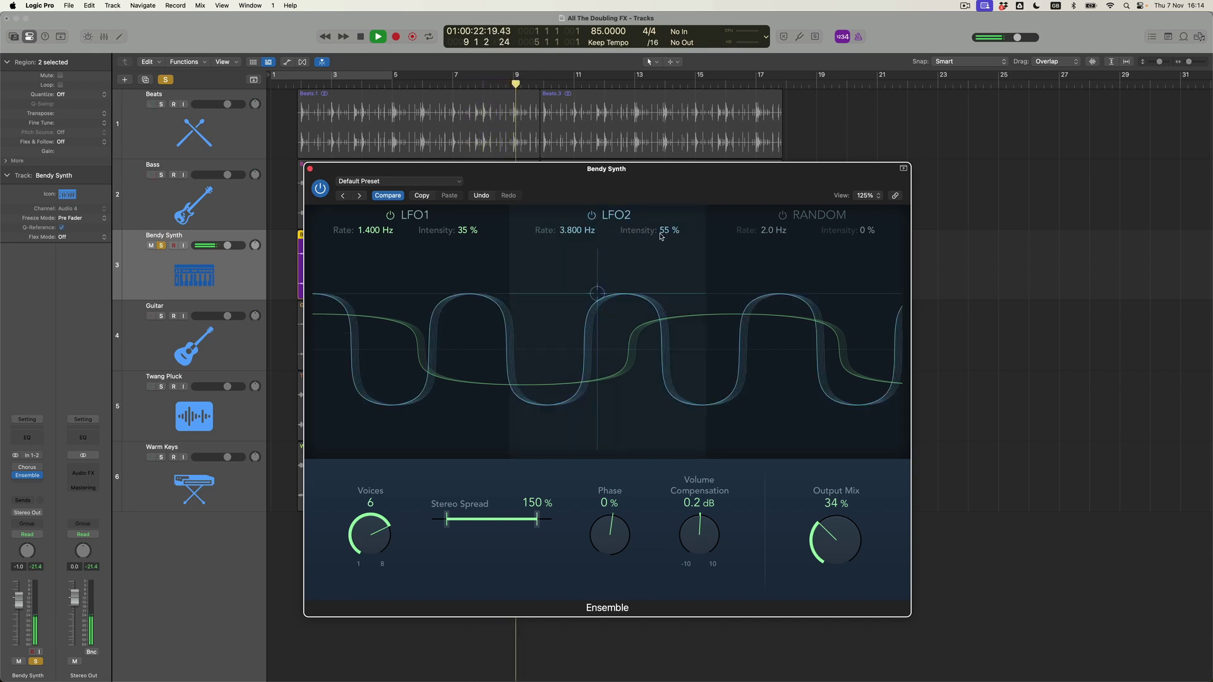
drag(668, 229, 668, 248)
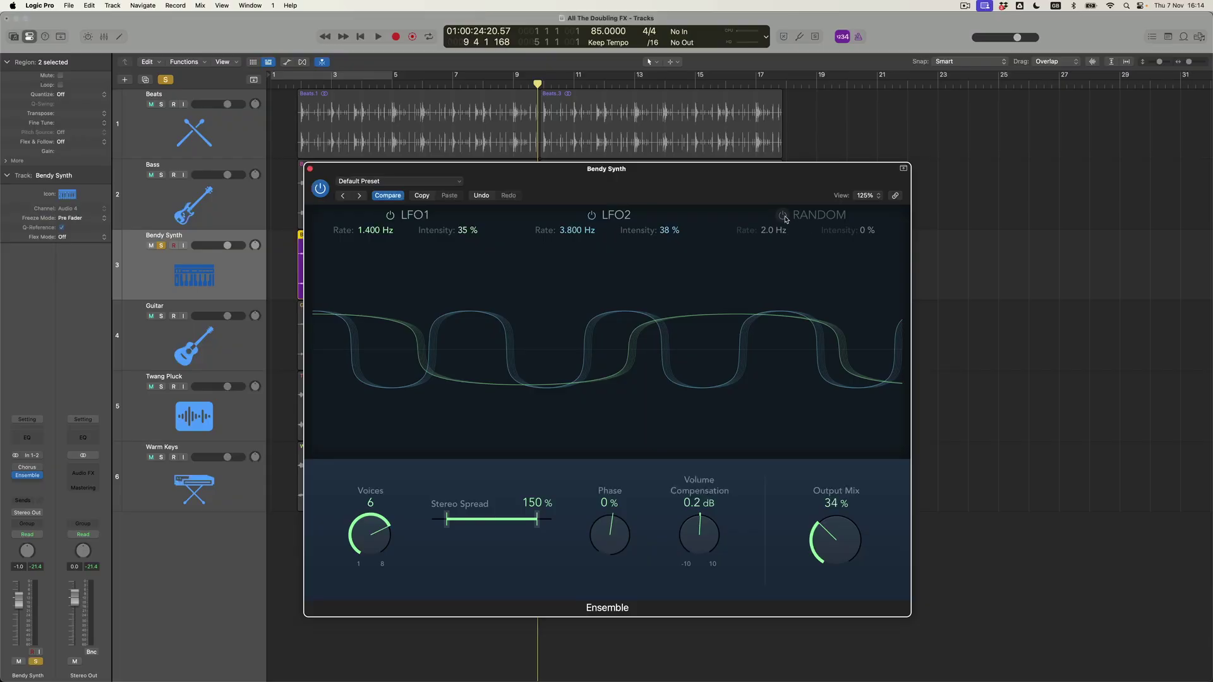
Enable the Ensemble's RANDOM modulation with Rate 6.4 Hz and Intensity 27%.
click(782, 216)
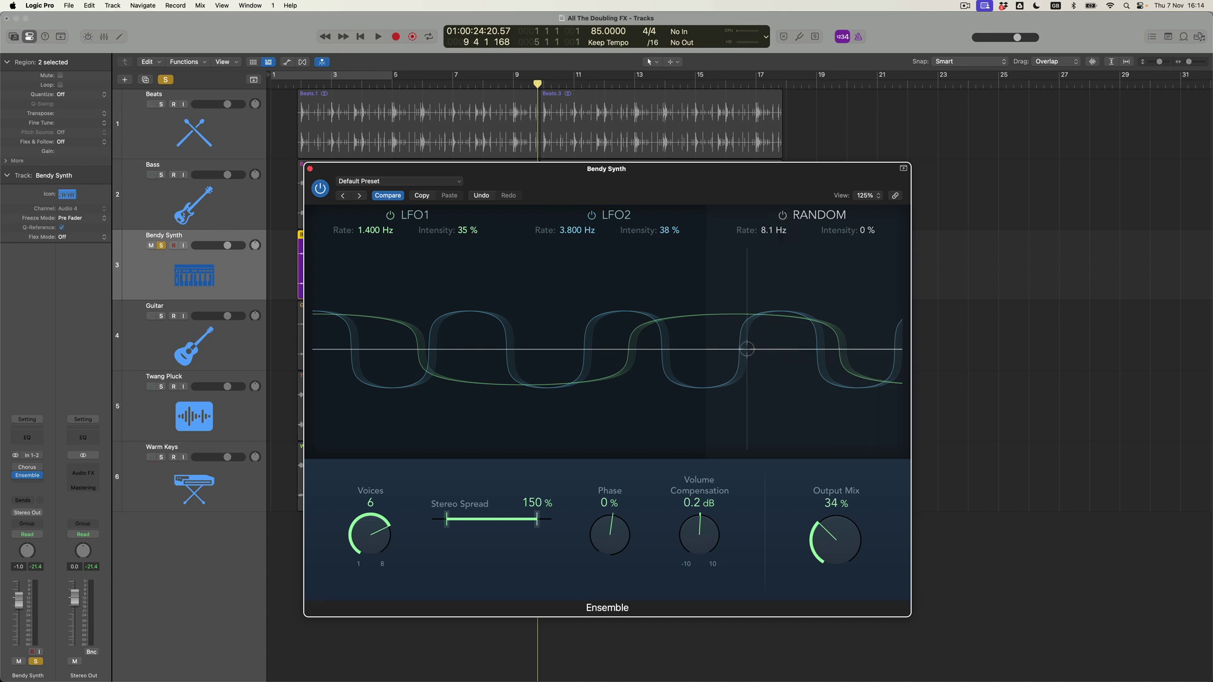
drag(864, 231, 864, 206)
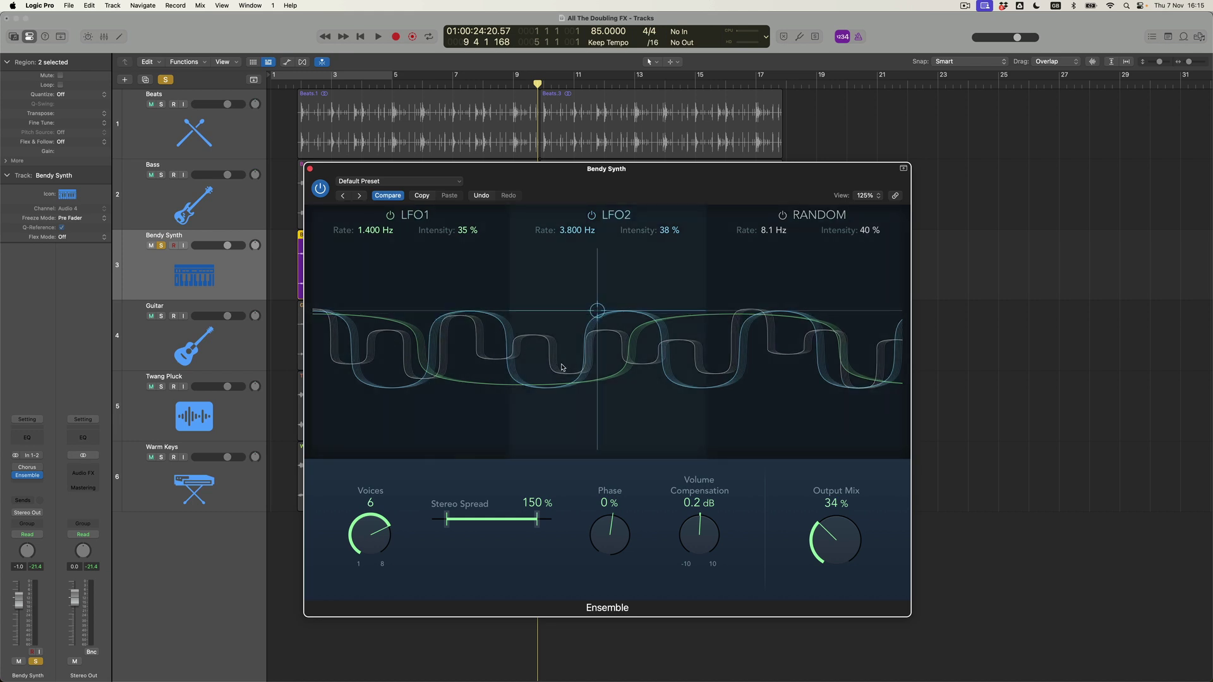
drag(772, 230, 772, 245)
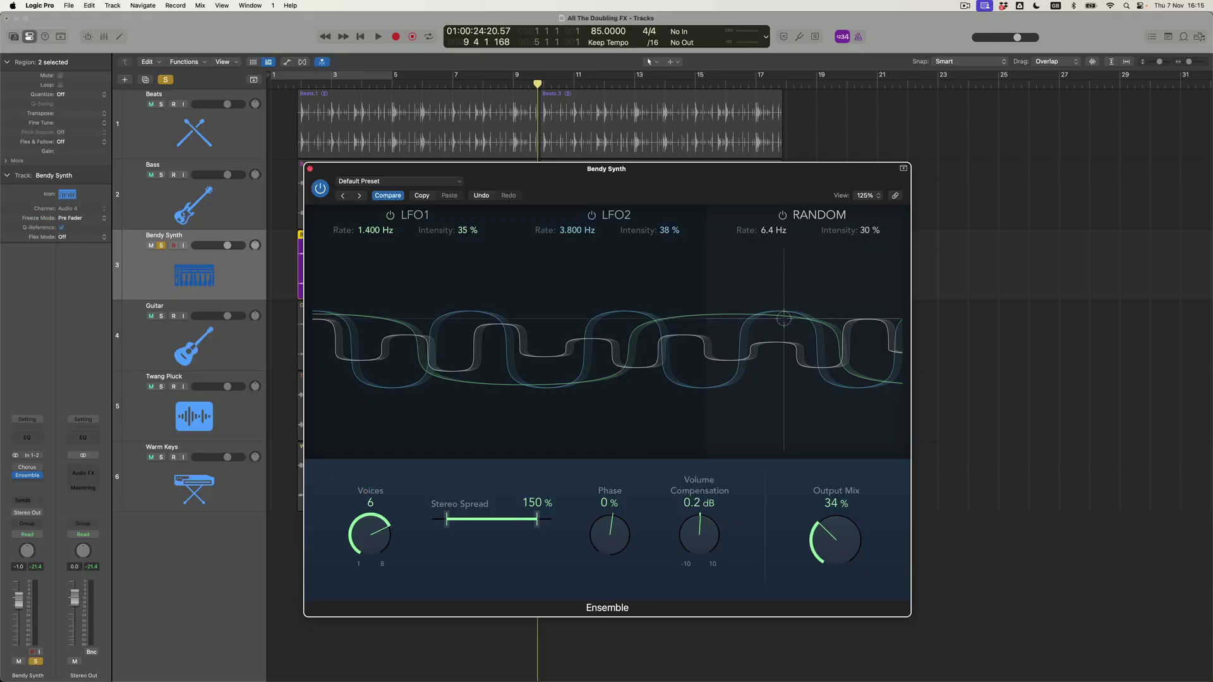
drag(783, 318, 784, 322)
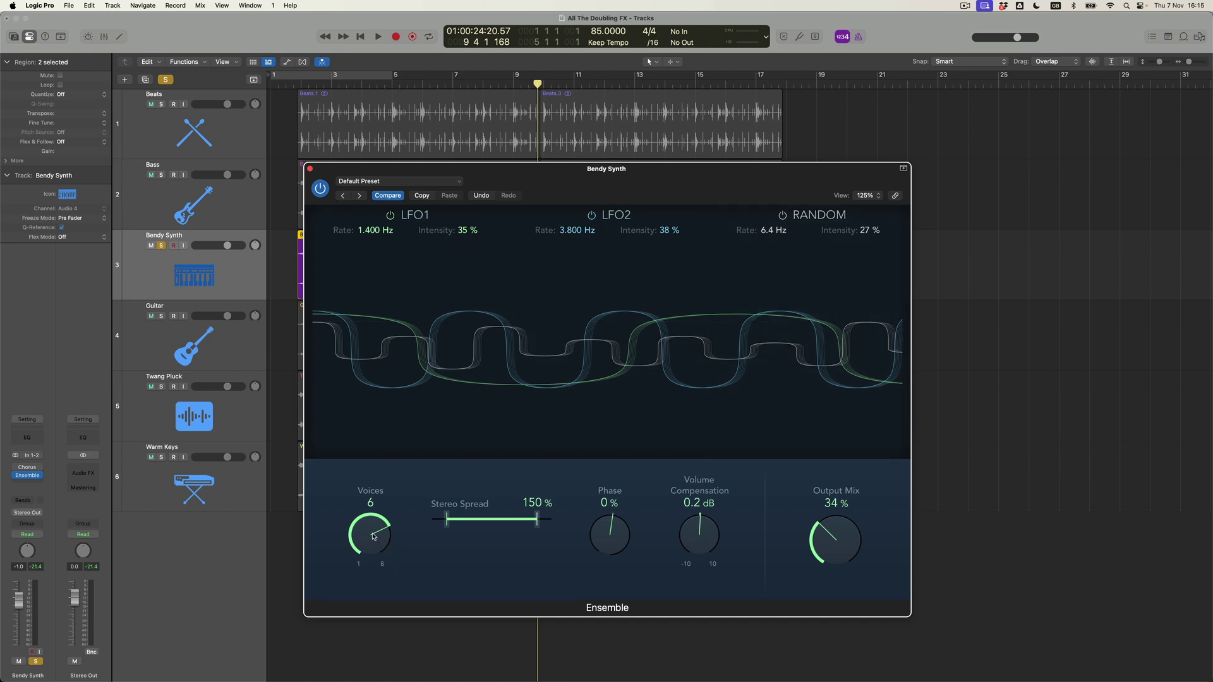
Audition the Ensemble with Voices at 1 and at 3 during solo playback, and set Voices to 7.
drag(373, 559, 382, 603)
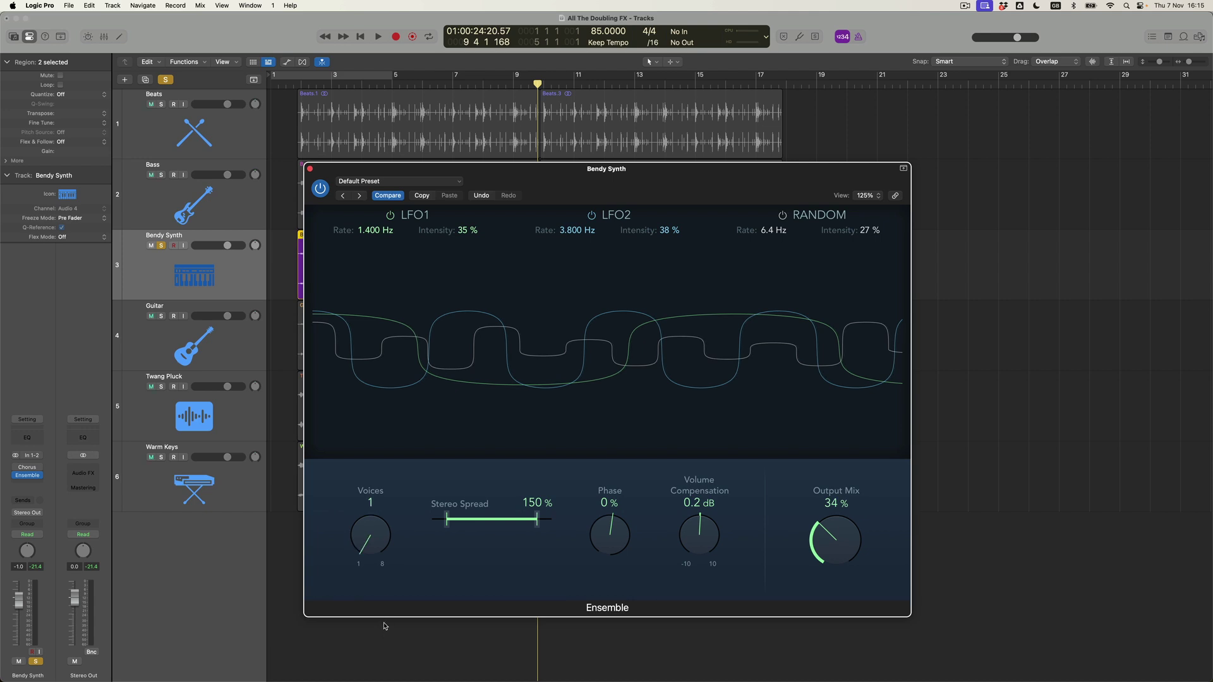
key(shift+space)
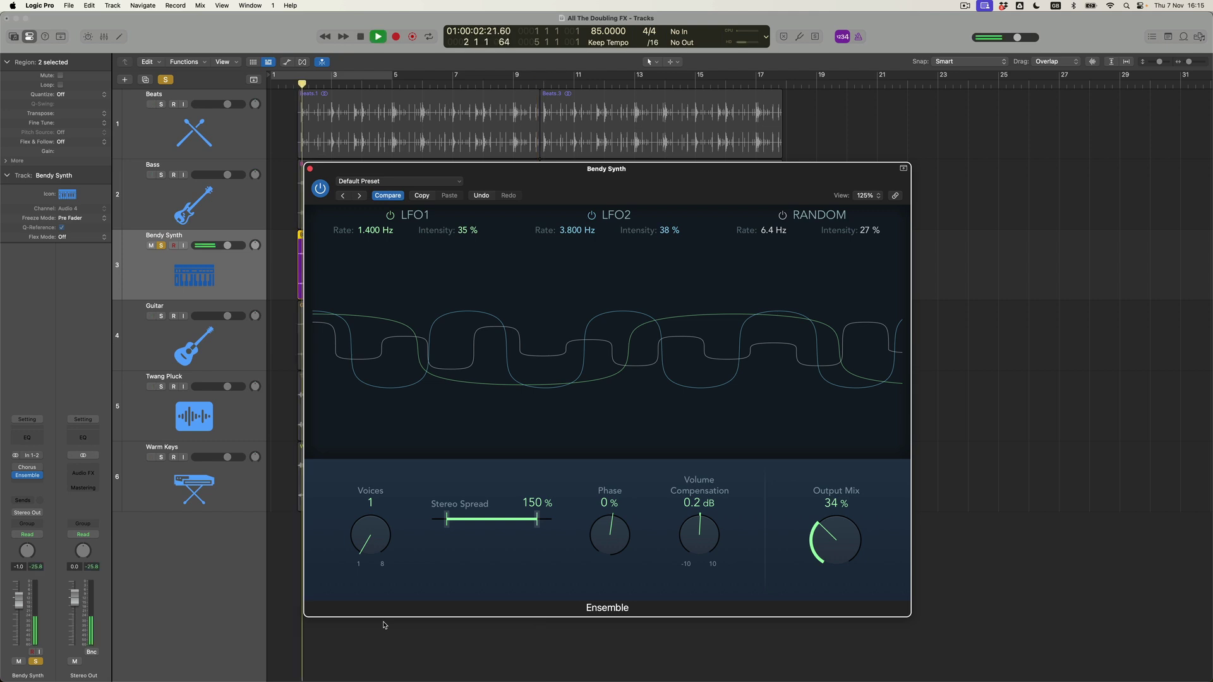
drag(381, 535, 381, 521)
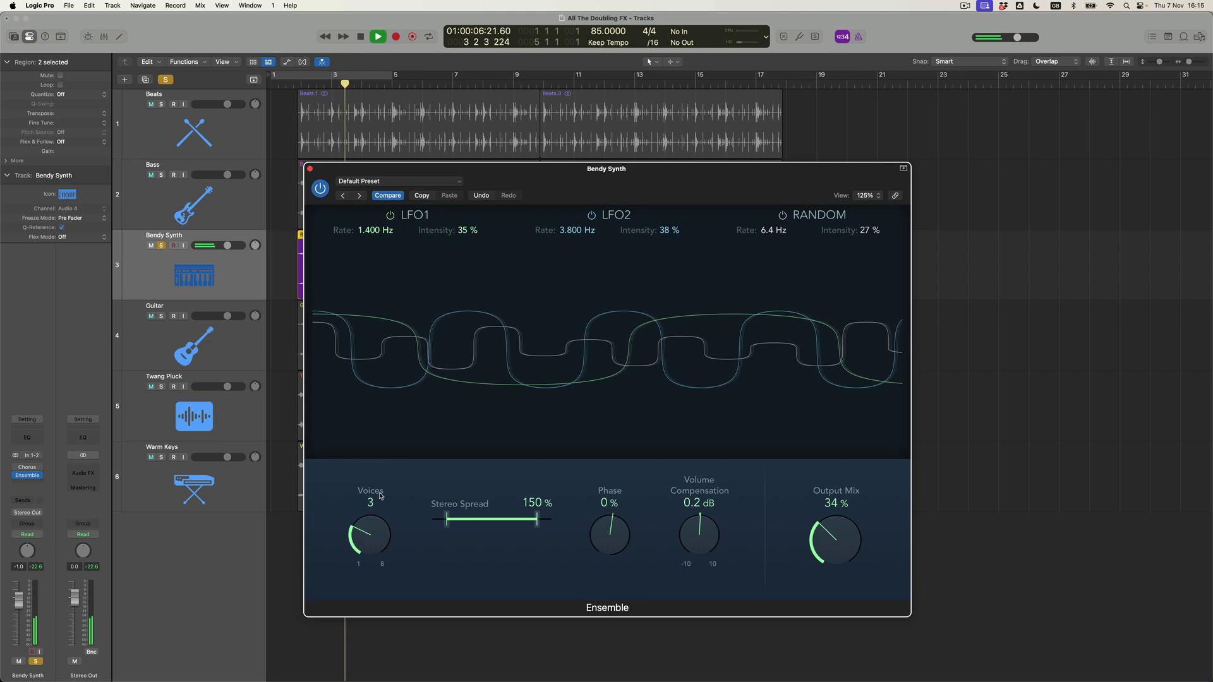
drag(379, 509, 376, 415)
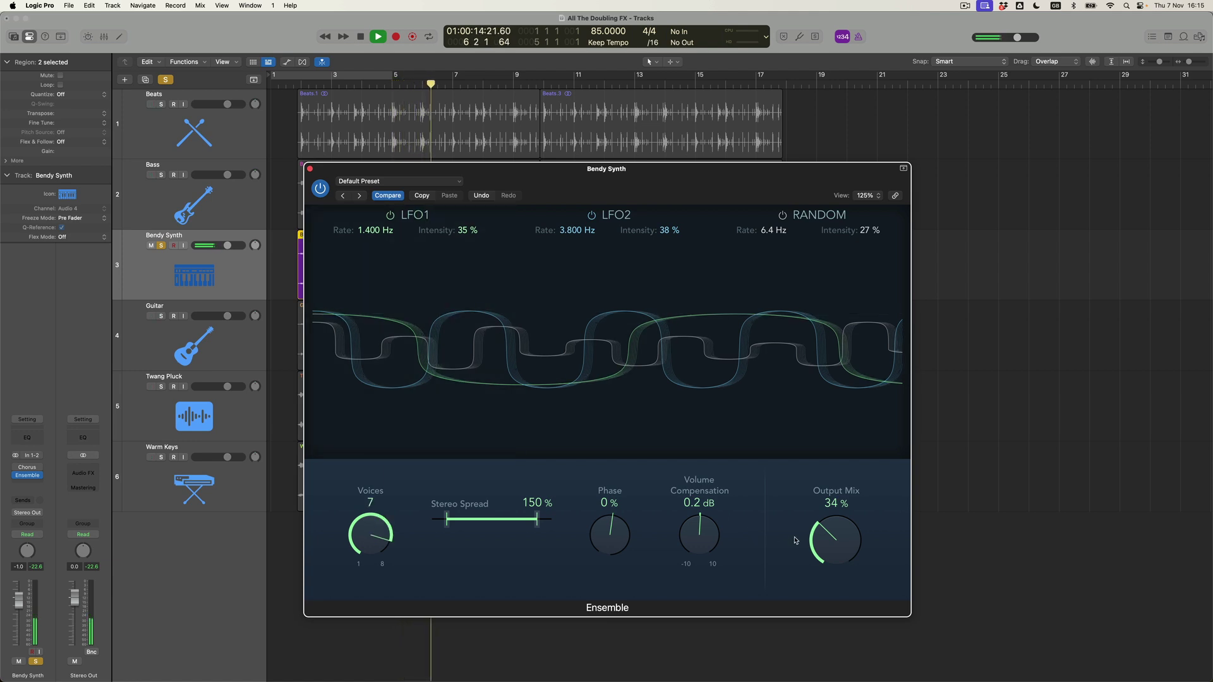
Try the Ensemble's Output Mix at 53%, compare the sound with the effect bypassed and on, and stop playback.
drag(837, 534, 844, 513)
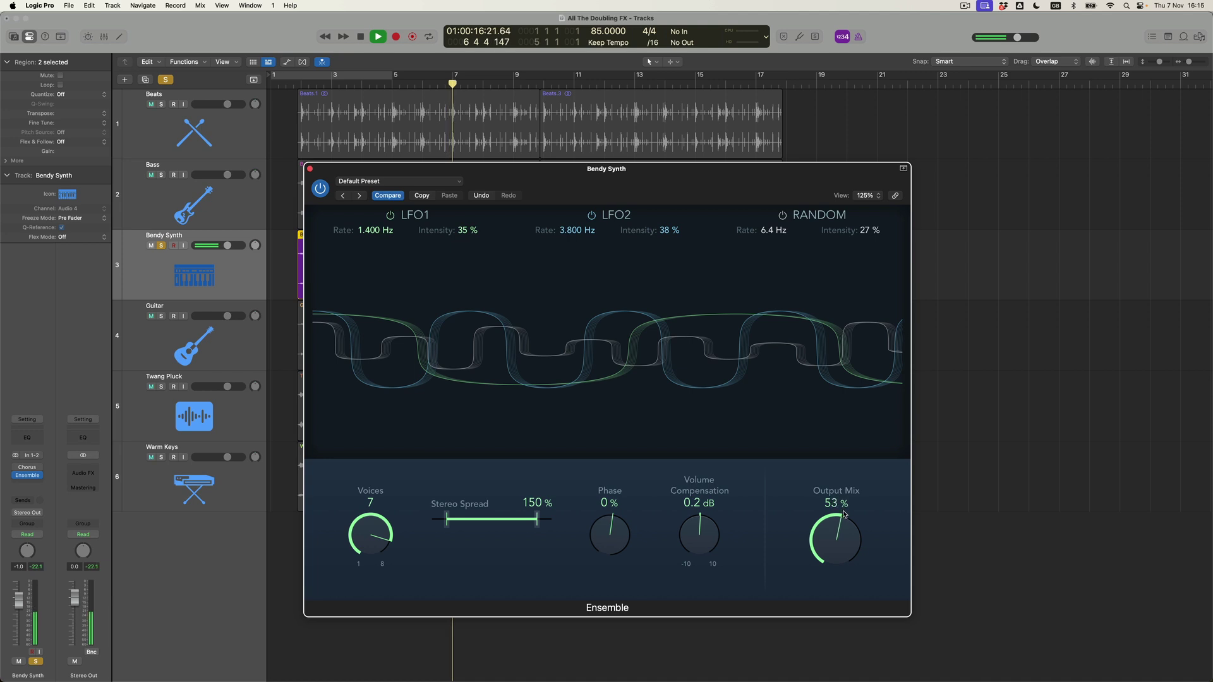
click(322, 189)
click(327, 191)
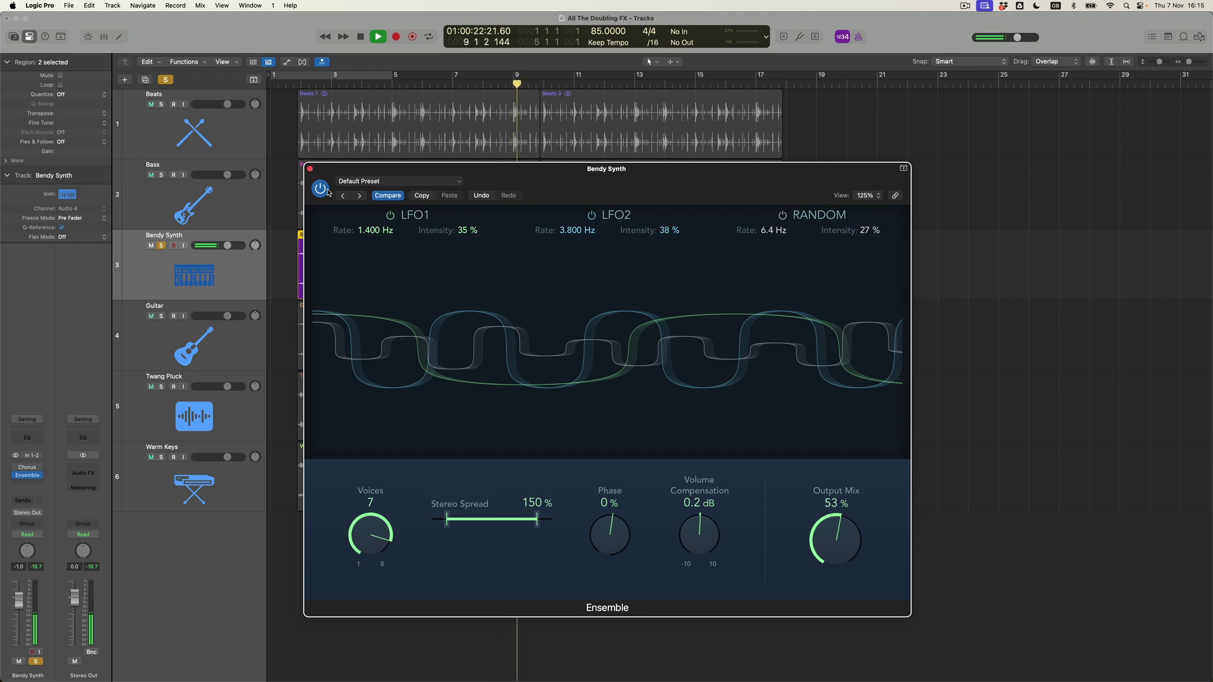
key(space)
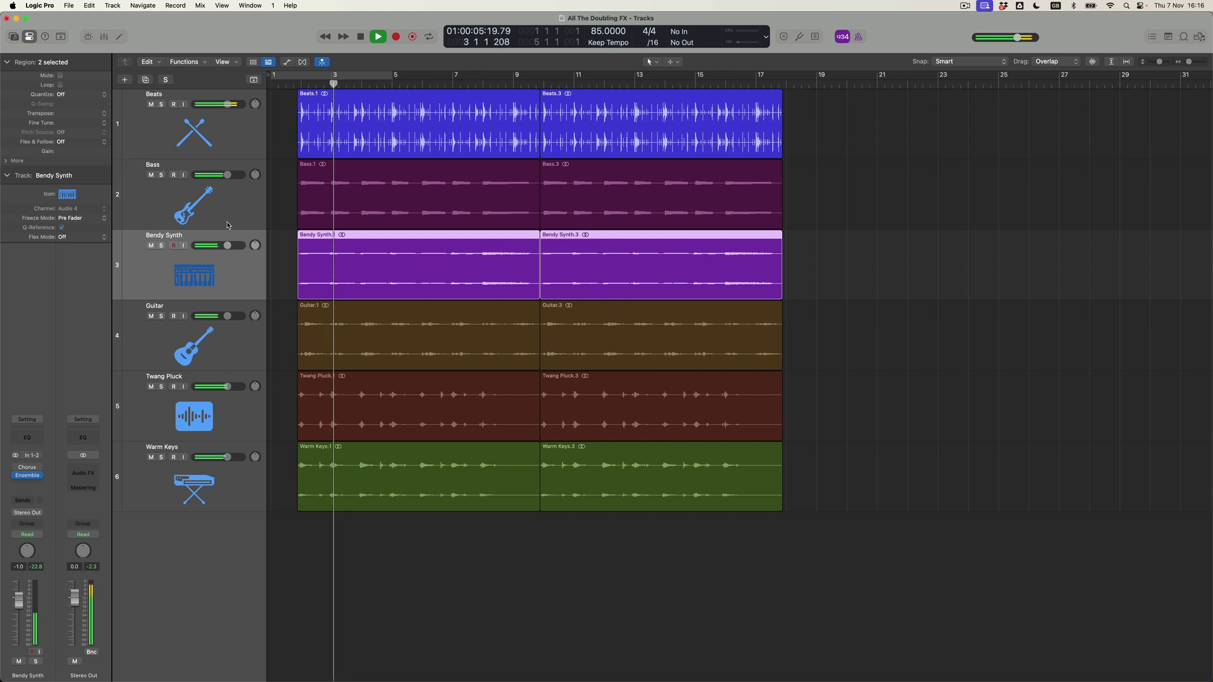
Set the Output Mix of the Bendy Synth's Ensemble to 27% while the full mix plays, and close its window after stopping playback.
click(233, 340)
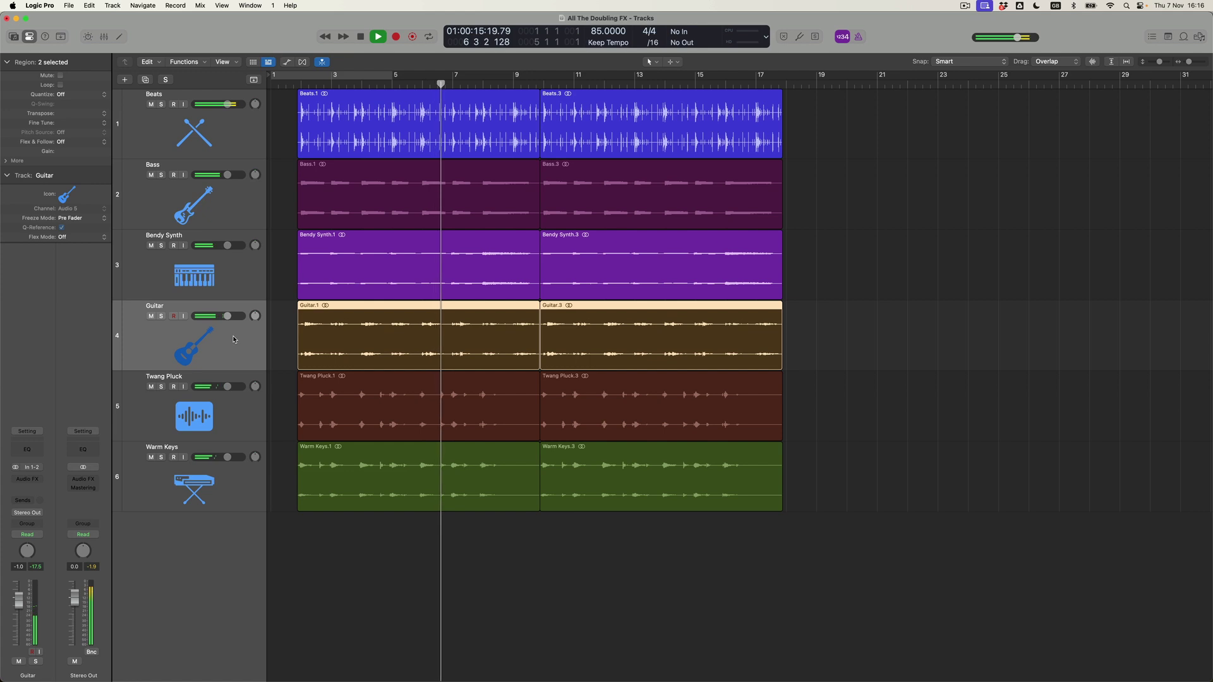
click(243, 295)
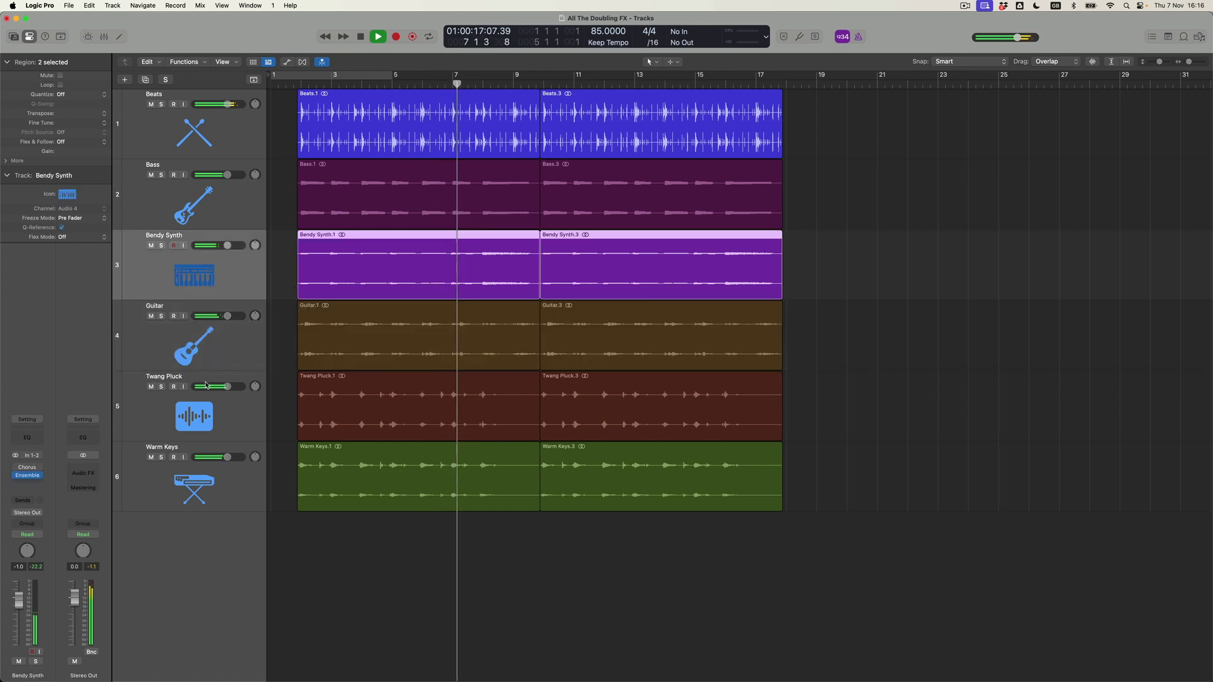
click(27, 475)
drag(835, 538, 852, 577)
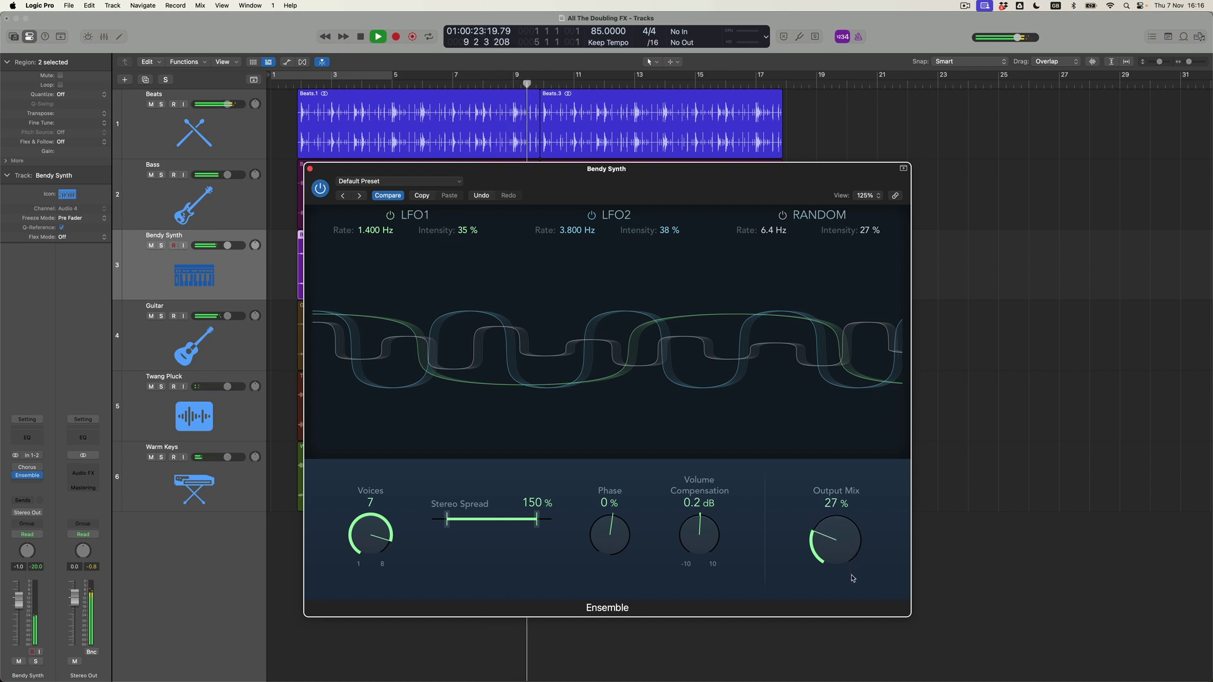
key(space)
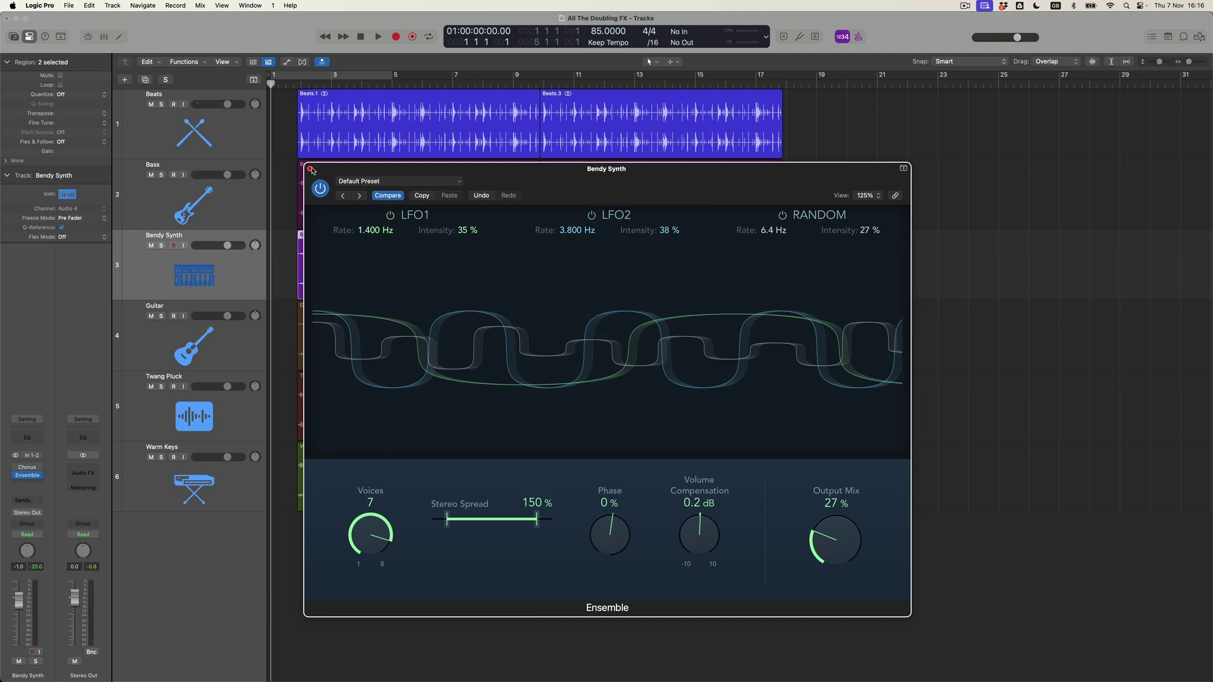
click(310, 168)
Solo the Guitar track and insert a stereo Phaser on it, with its window enlarged to 129%.
click(240, 346)
click(161, 317)
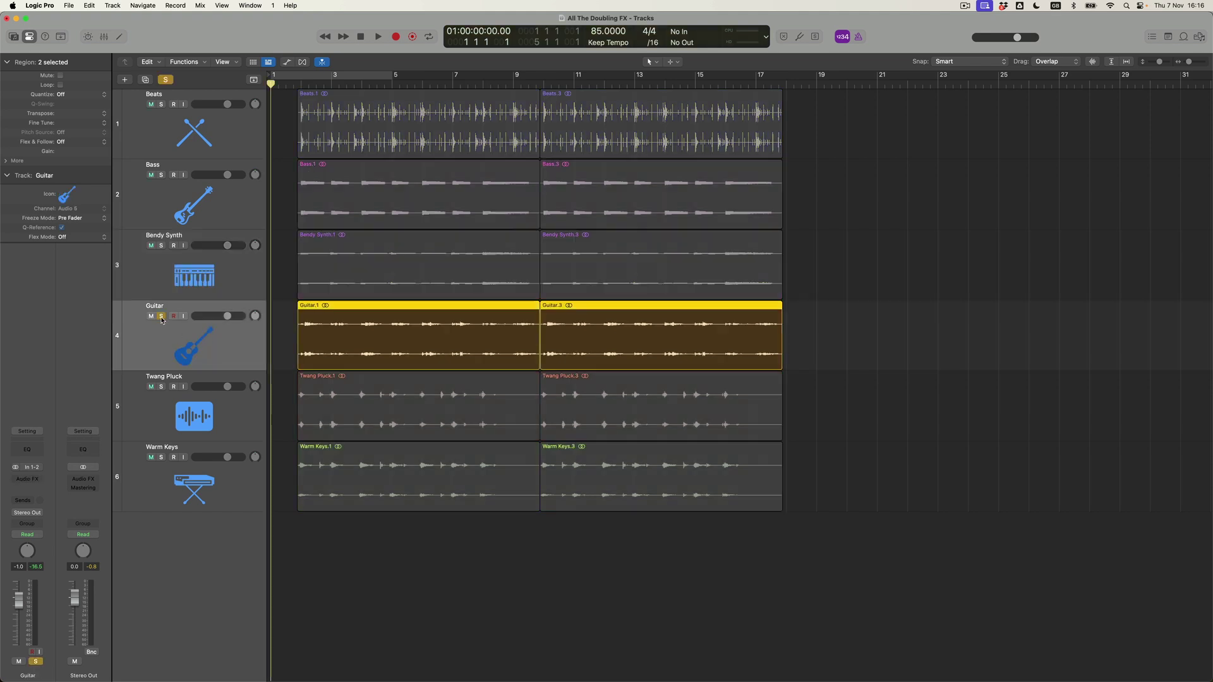
click(37, 478)
mouse_move(65, 595)
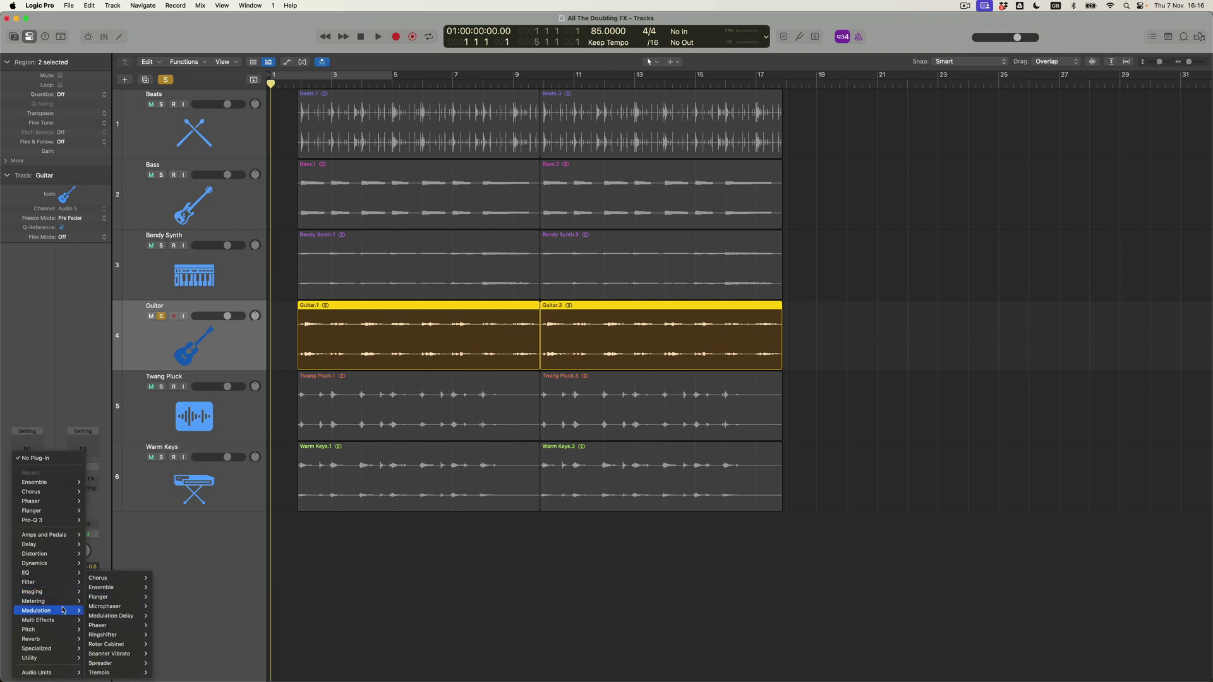
click(165, 627)
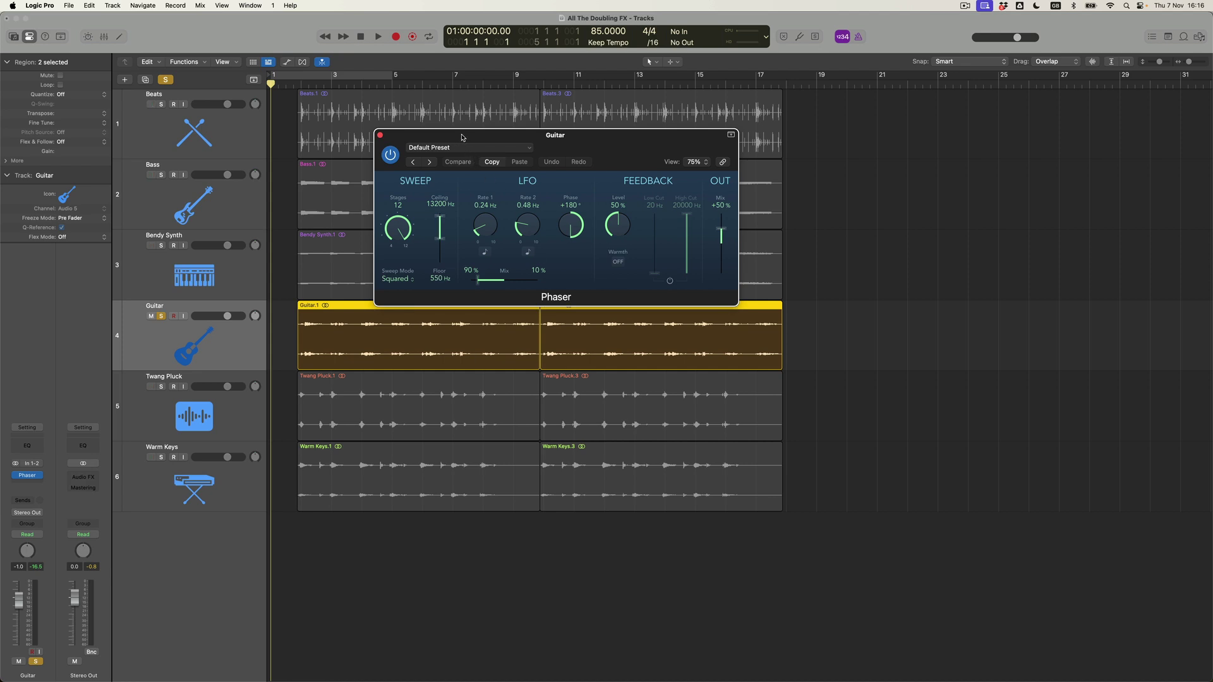
drag(462, 137, 412, 191)
drag(686, 358, 954, 613)
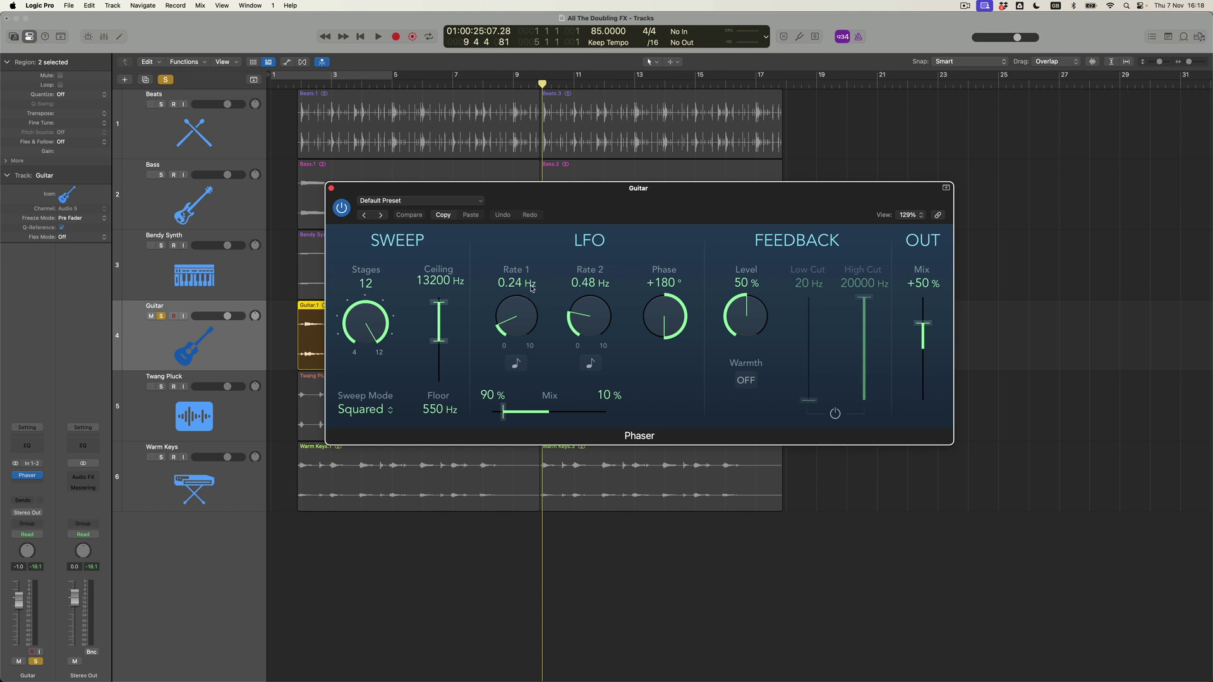
Sync both Phaser LFO rates to the tempo, Rate 1 at 2 Bars and Rate 2 at 1/2, and play the soloed Guitar.
click(516, 364)
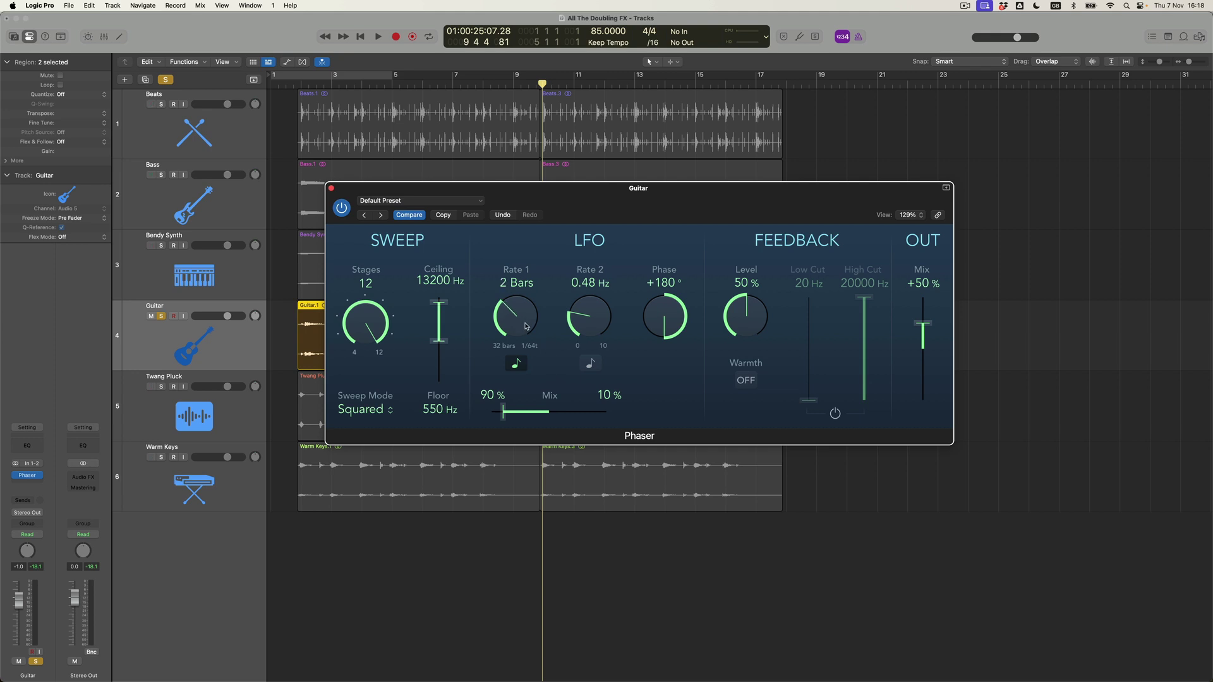
click(591, 364)
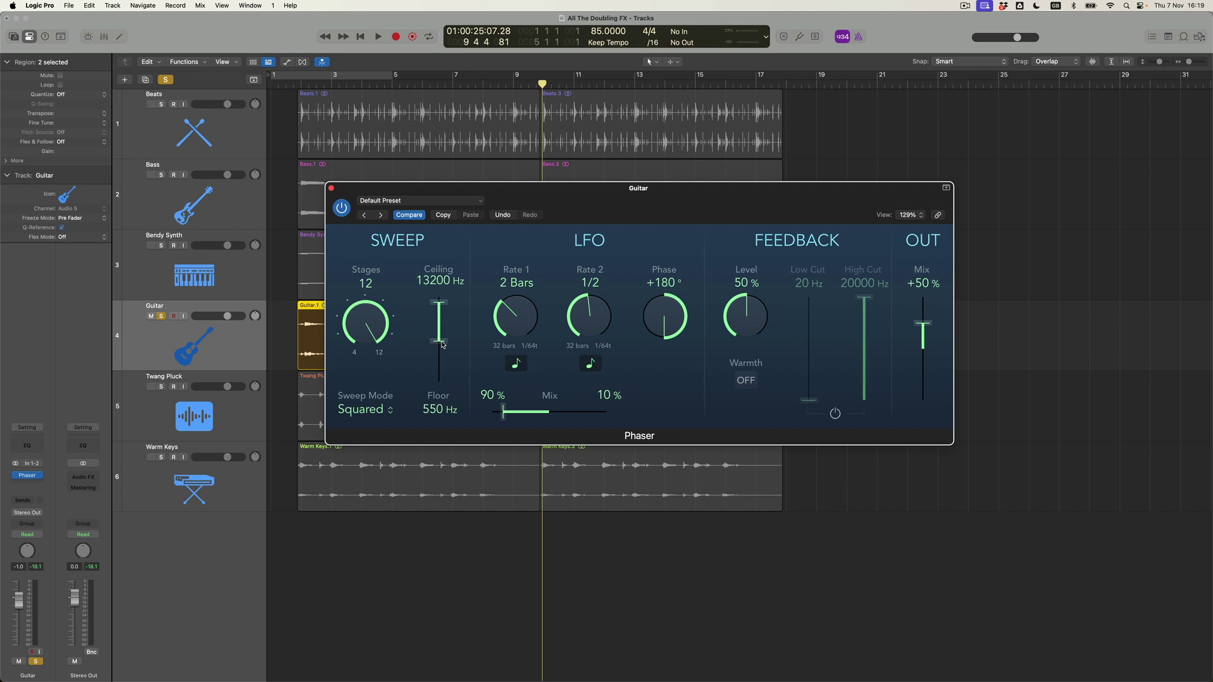
key(Return)
key(space)
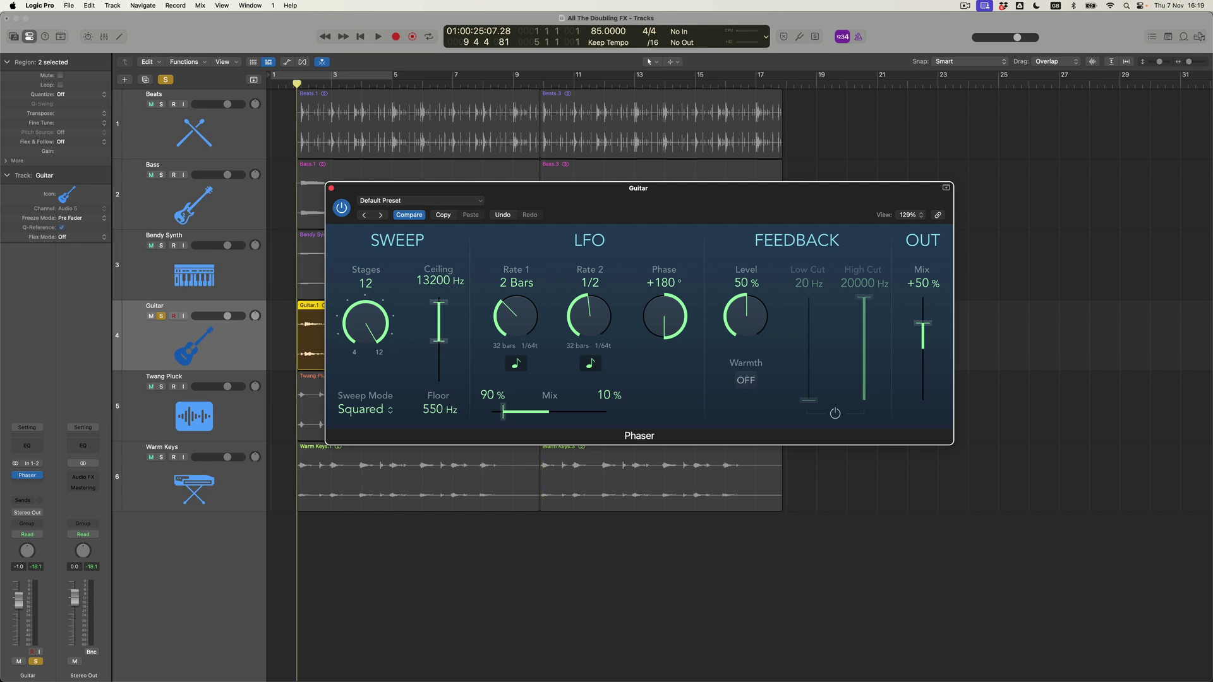
During playback, set the Phaser's Ceiling to 10000 Hz, Floor to 170 Hz, feedback Level to 55% and LFO Mix to 76%/24%.
drag(442, 344, 444, 310)
drag(746, 296, 744, 265)
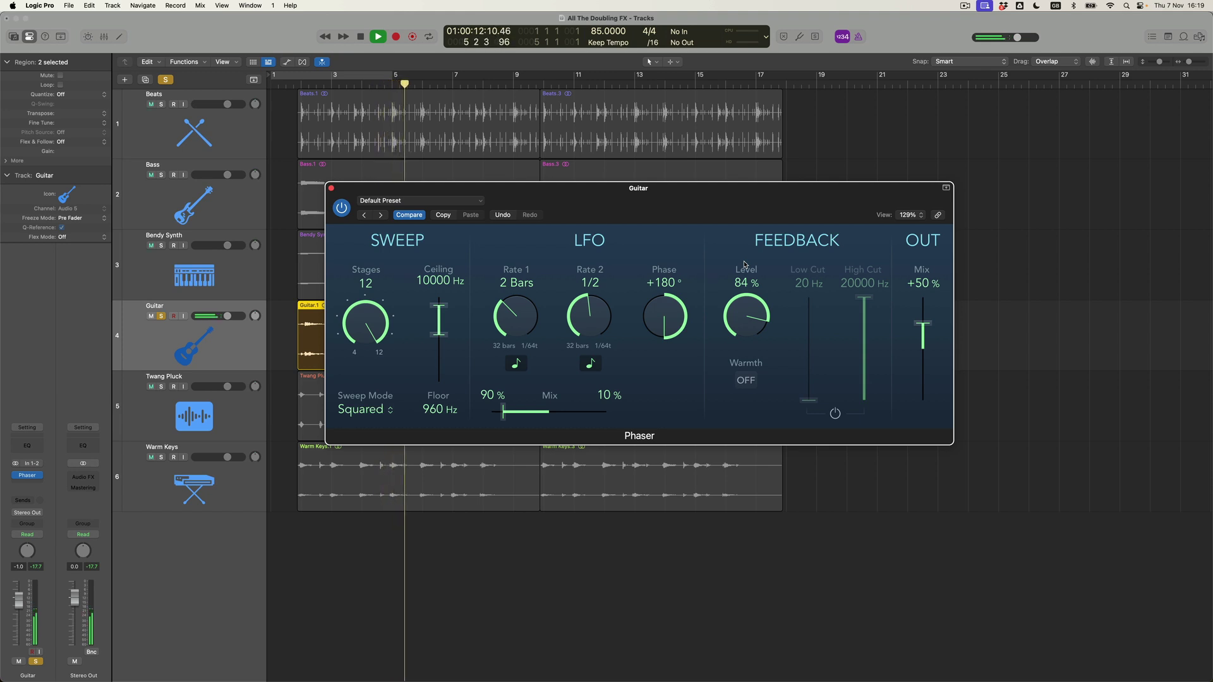
drag(744, 265, 569, 332)
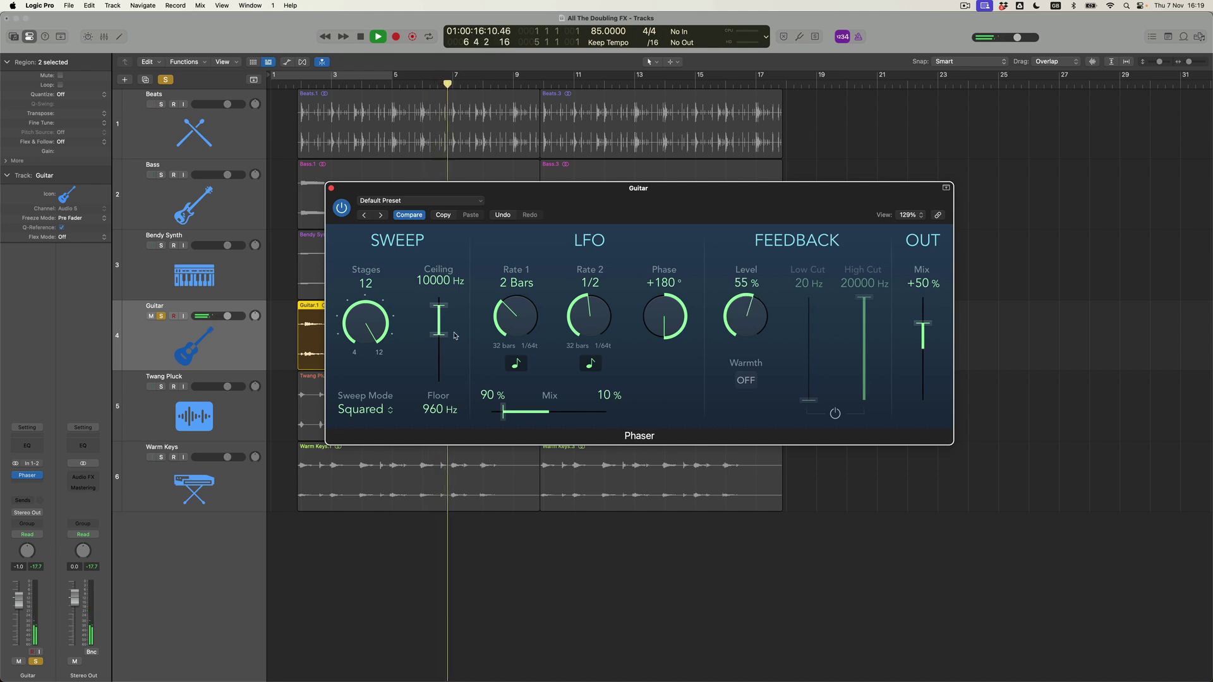
drag(439, 335, 440, 357)
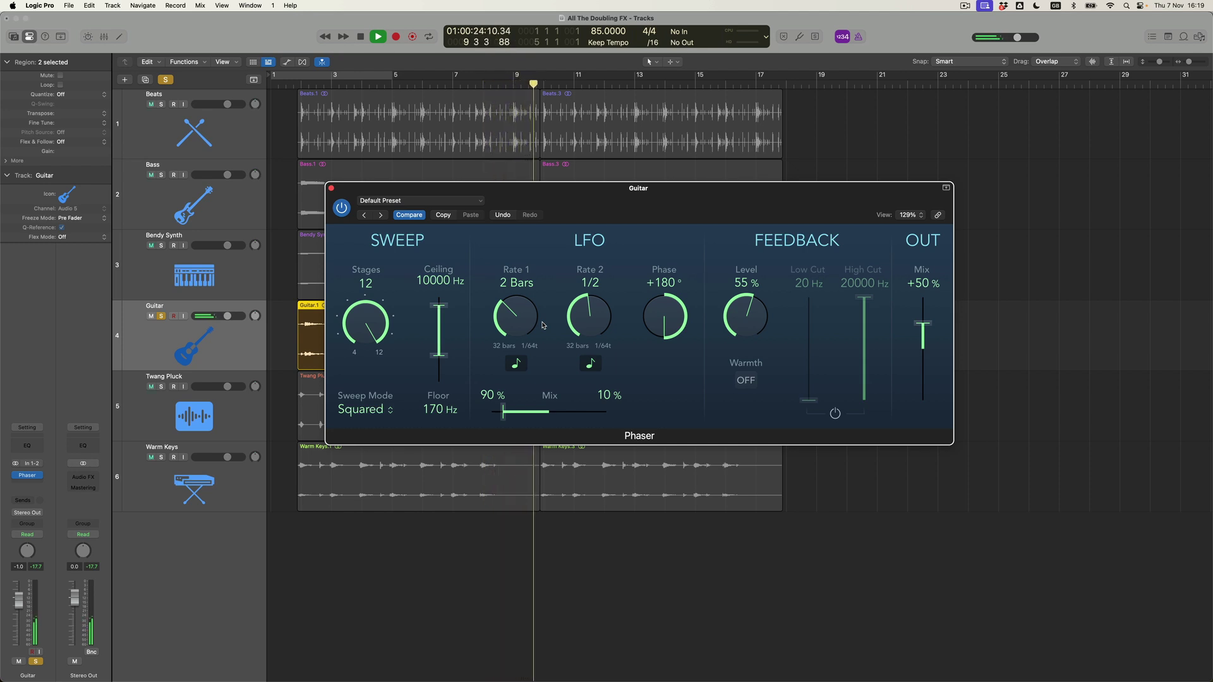
key(space)
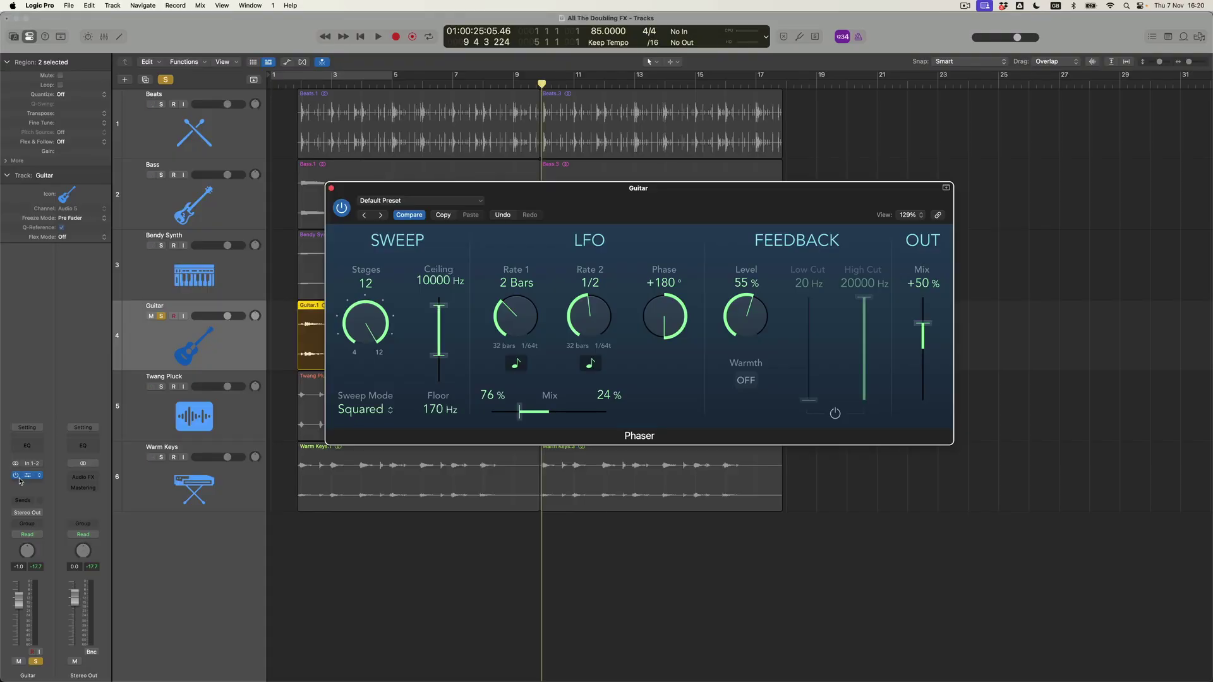
With the Phaser bypassed, insert a stereo Flanger after it on the Guitar track.
click(35, 478)
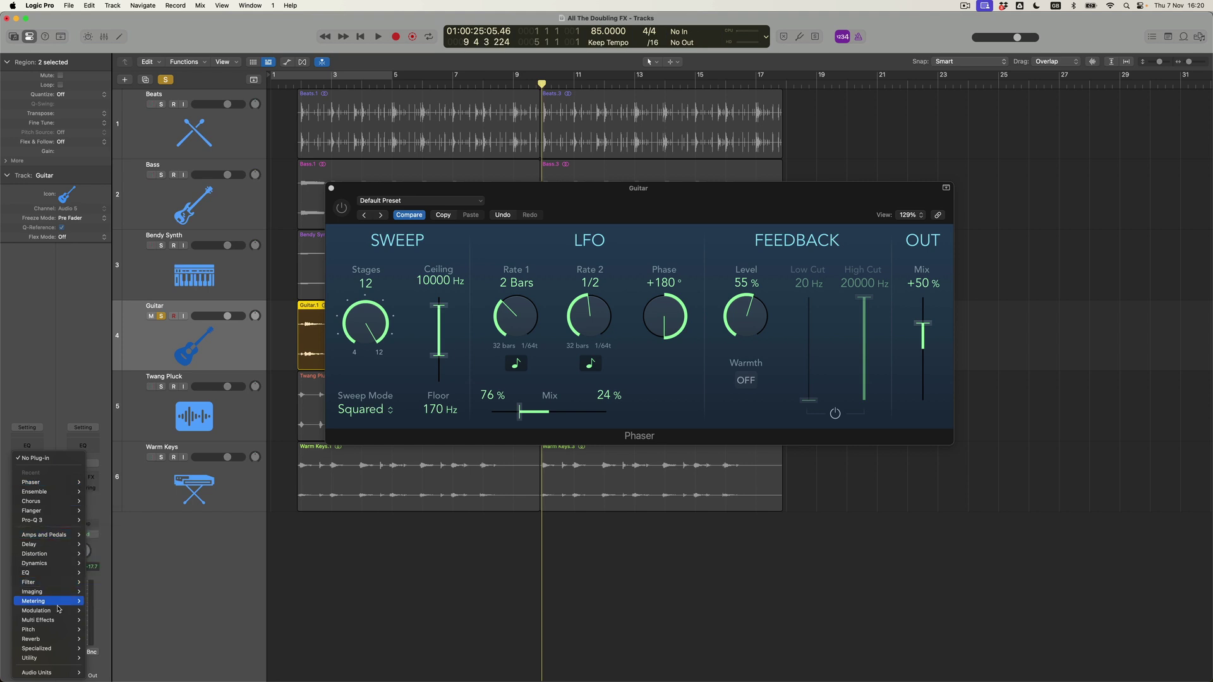
mouse_move(56, 611)
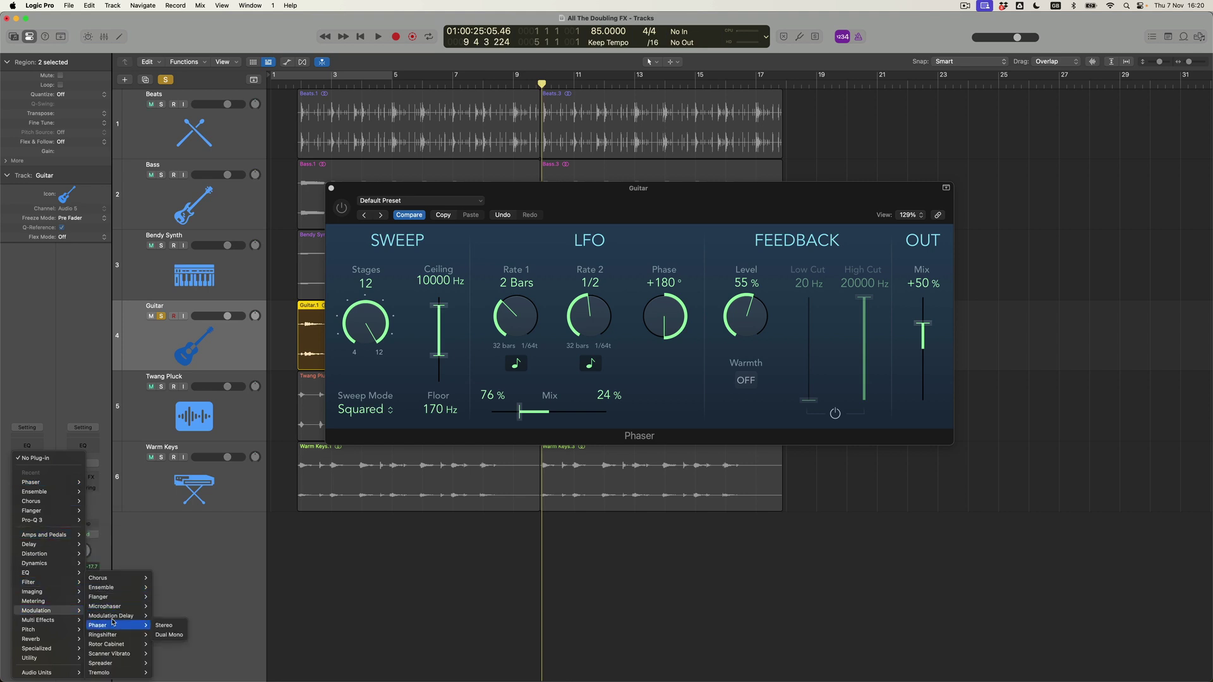
mouse_move(113, 599)
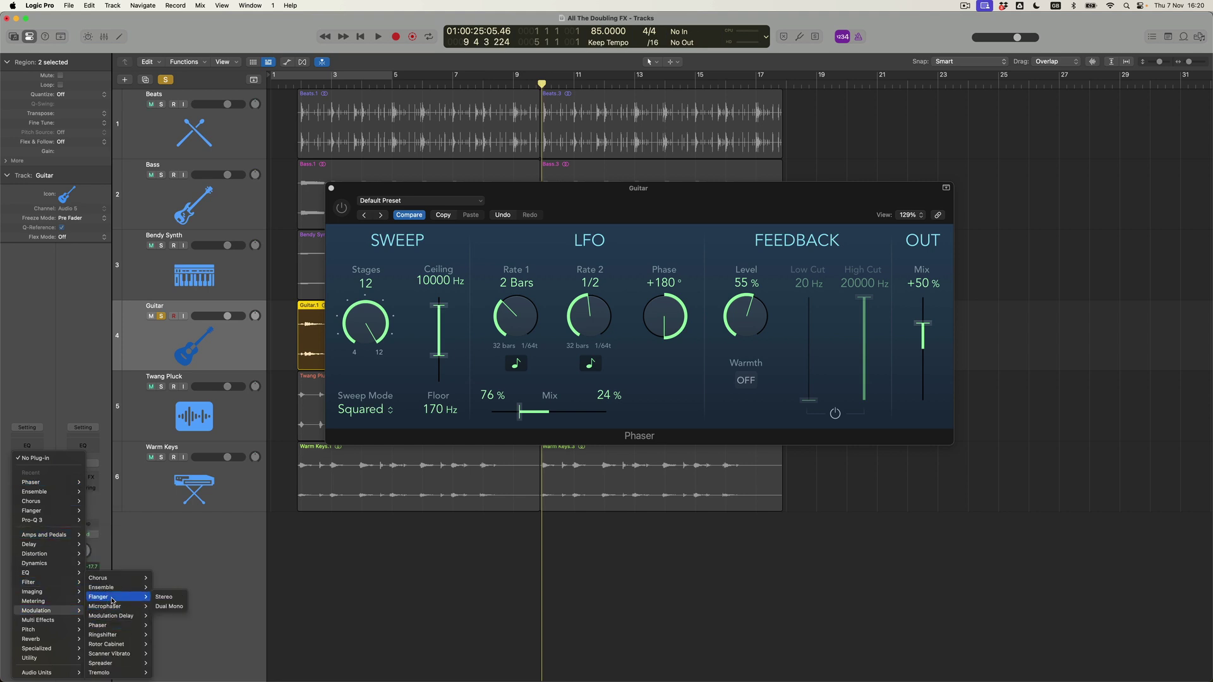
click(166, 598)
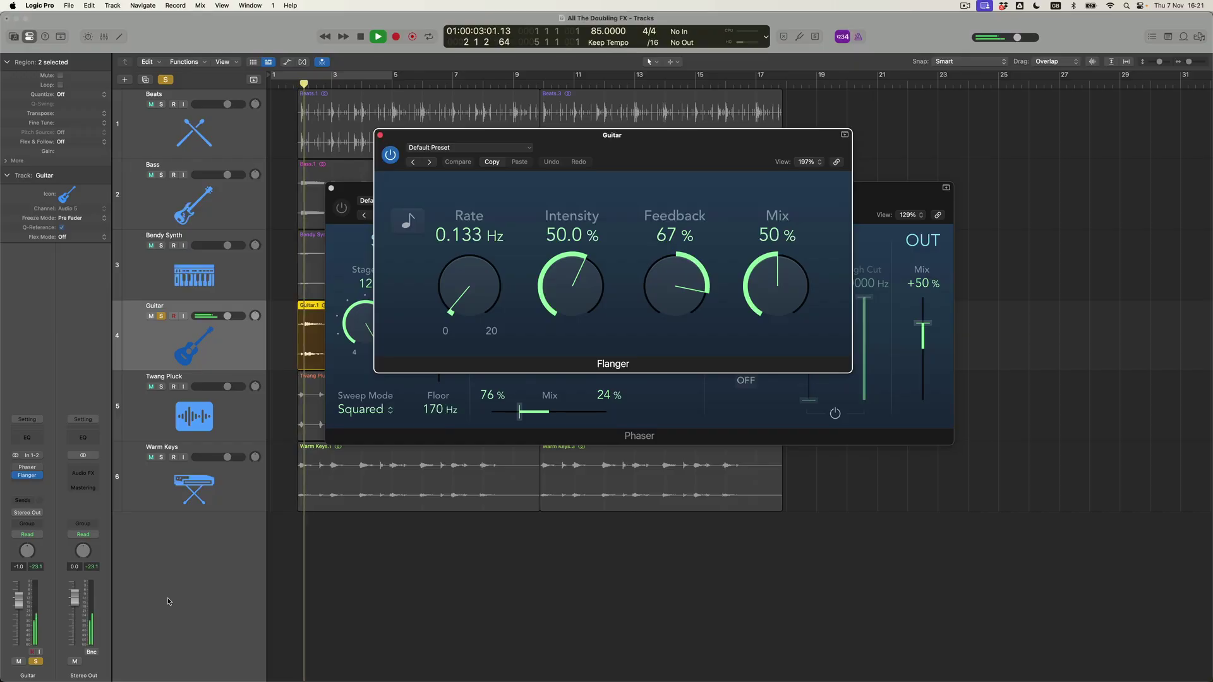
While the Guitar plays, set the Flanger's Intensity to 73%, Feedback to 69% and Rate to 0.400 Hz.
drag(569, 304, 568, 291)
drag(659, 300, 660, 277)
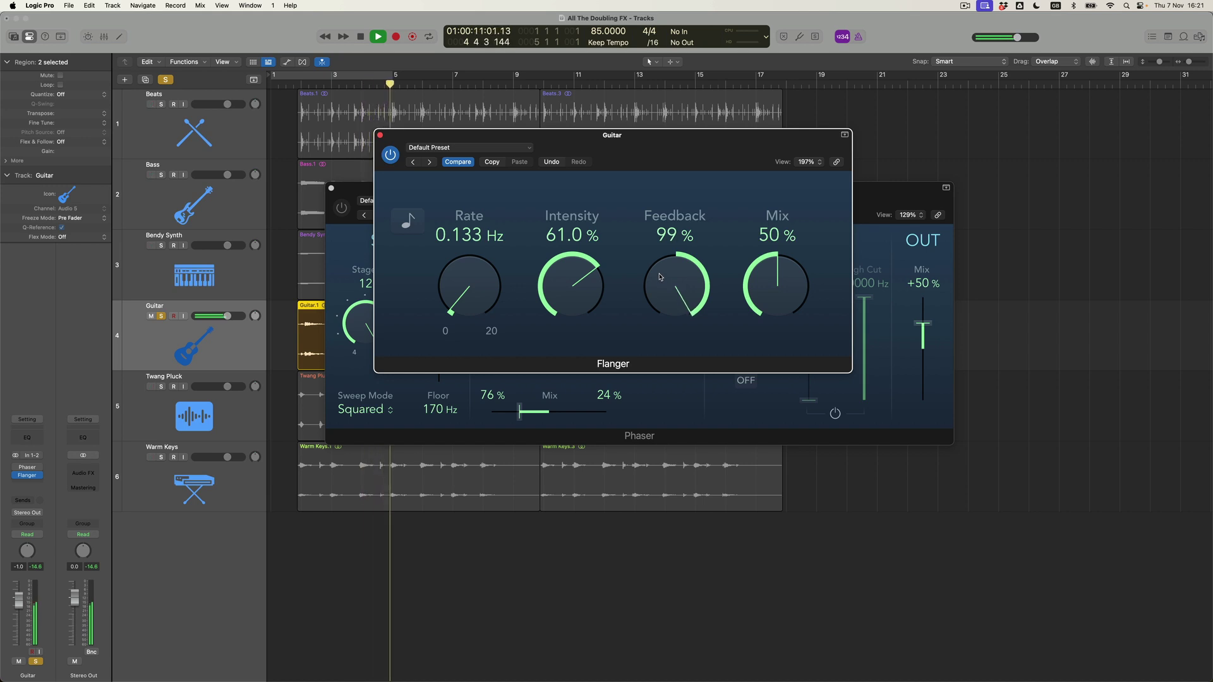
drag(658, 278, 653, 300)
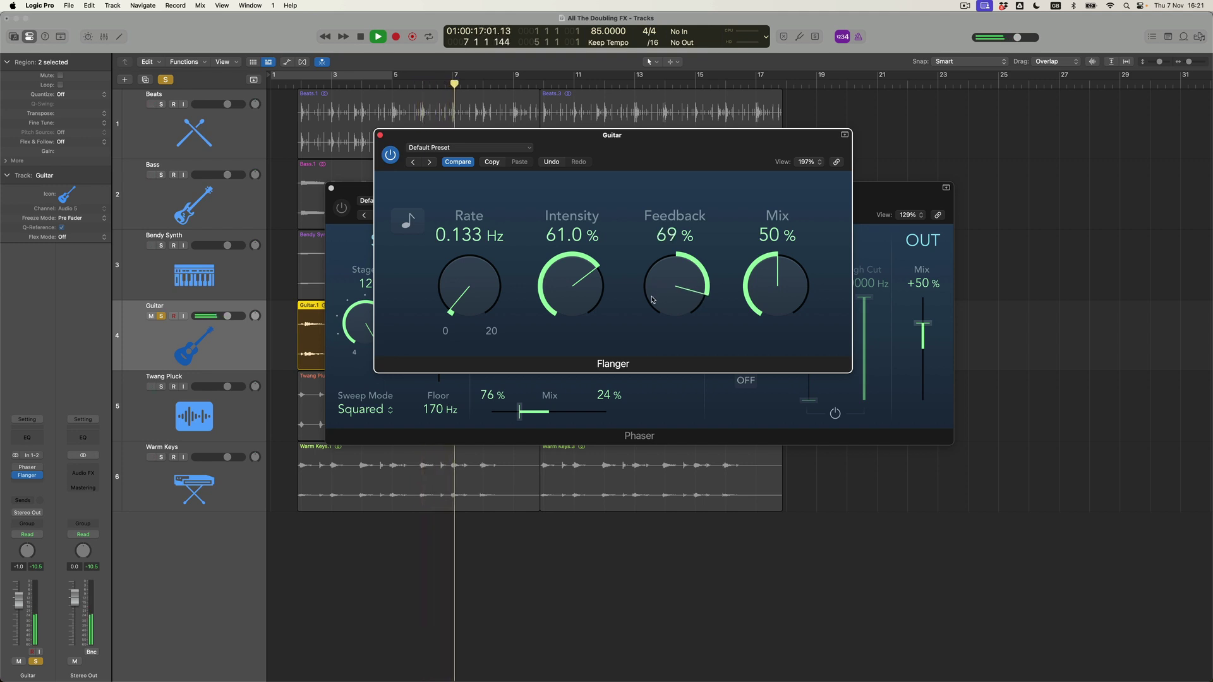
mouse_move(473, 302)
mouse_down()
mouse_move(483, 257)
mouse_move(478, 293)
mouse_up()
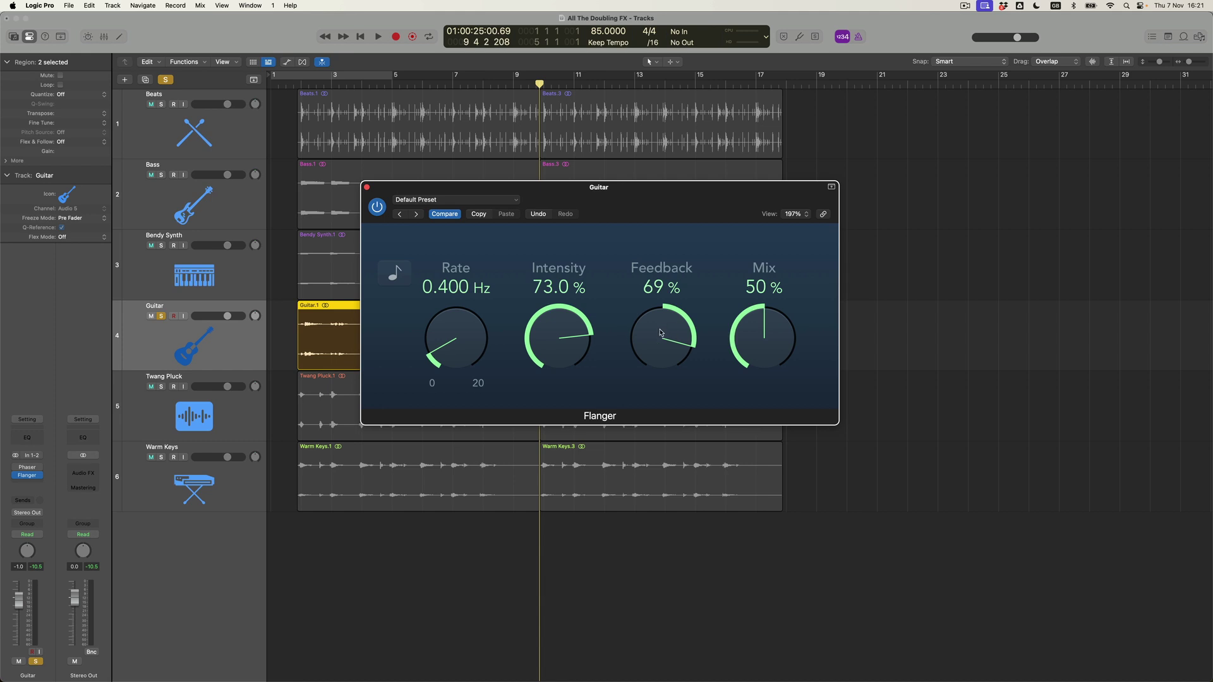
Sync the Flanger's Rate to the tempo at 2 Bars and, during playback, set Feedback to 47% and Mix to 43%.
click(403, 282)
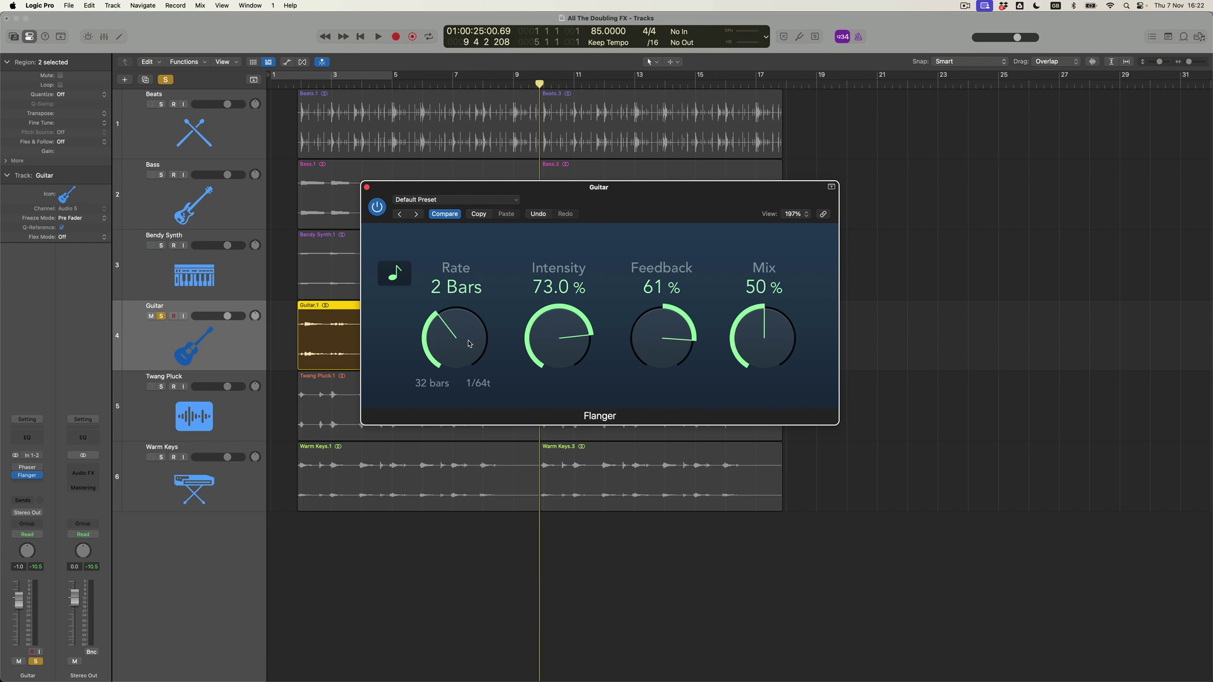
key(space)
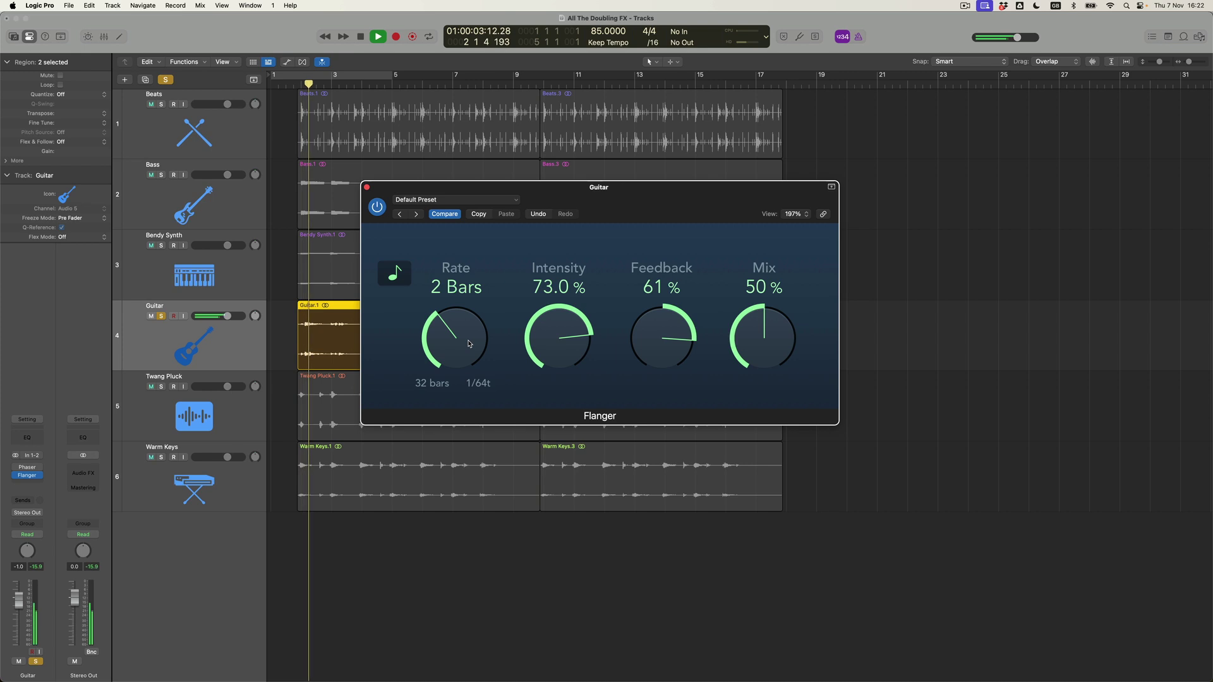
drag(751, 333, 750, 328)
drag(660, 336, 659, 346)
drag(736, 340, 736, 354)
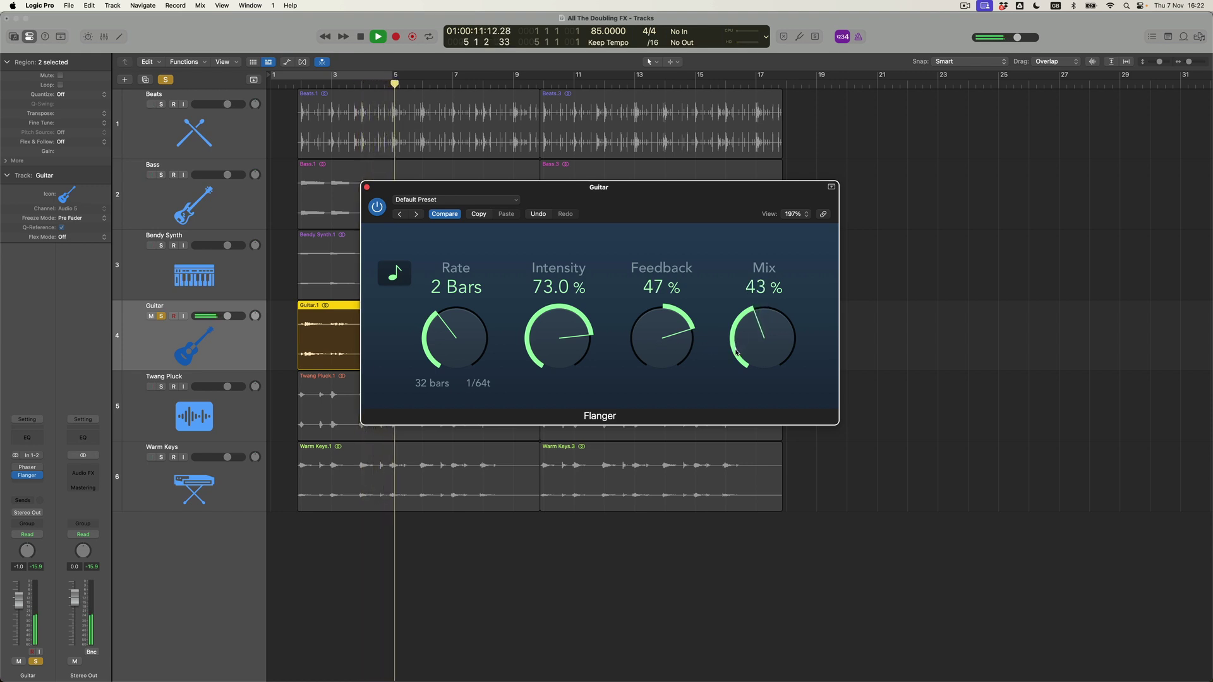
key(space)
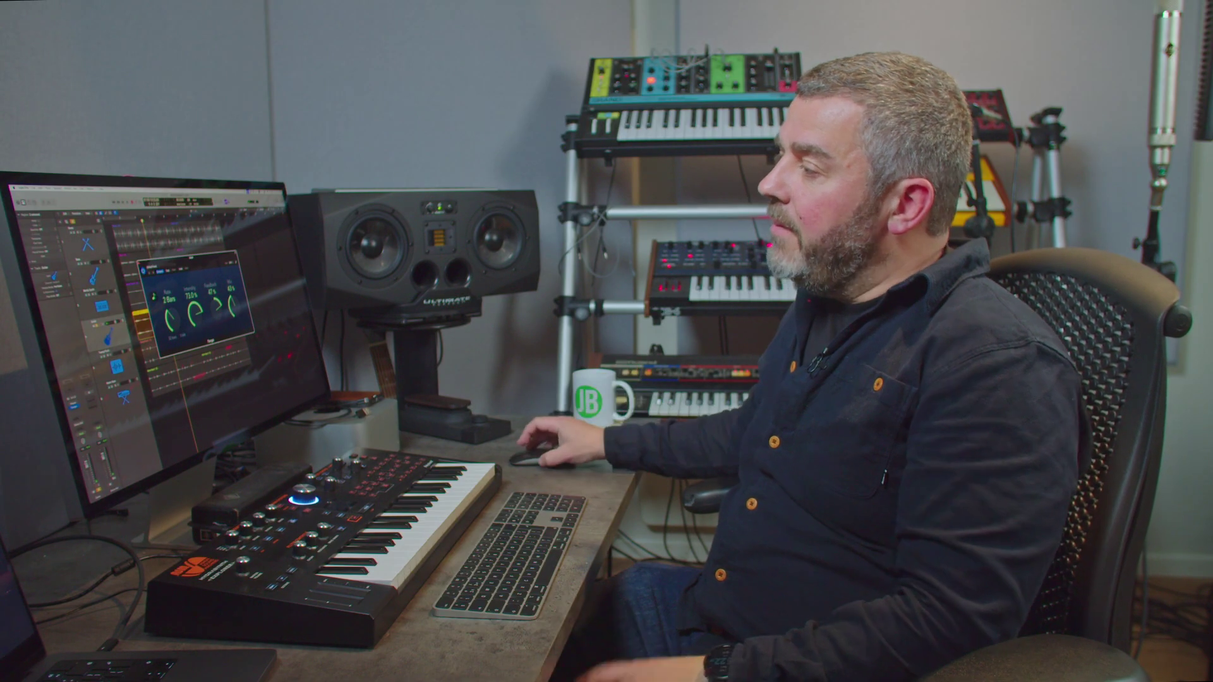
click(141, 262)
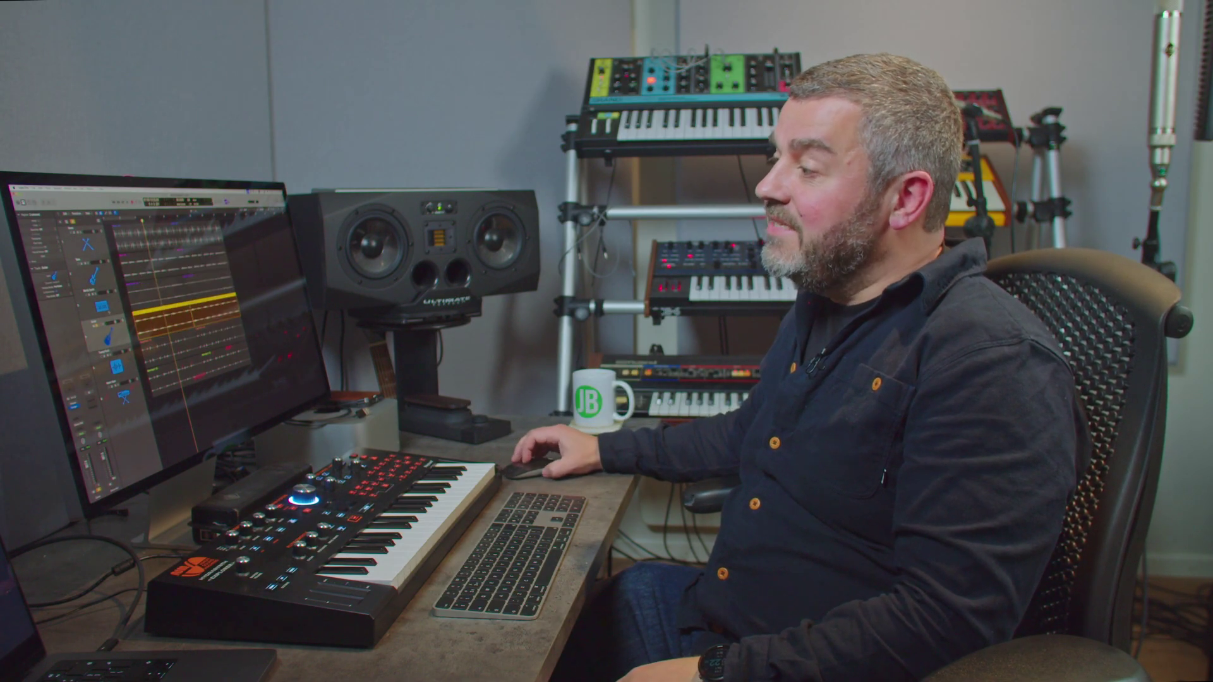
click(97, 326)
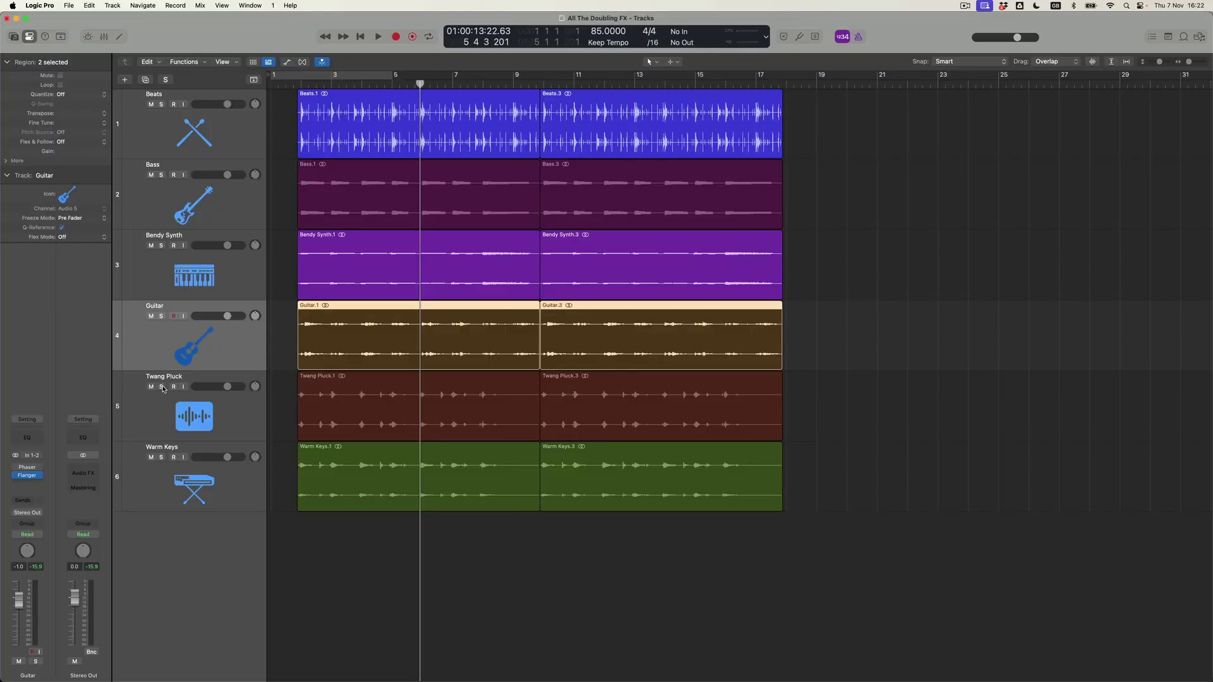
Solo the Twang Pluck and Warm Keys tracks and select both of them.
click(162, 387)
click(161, 454)
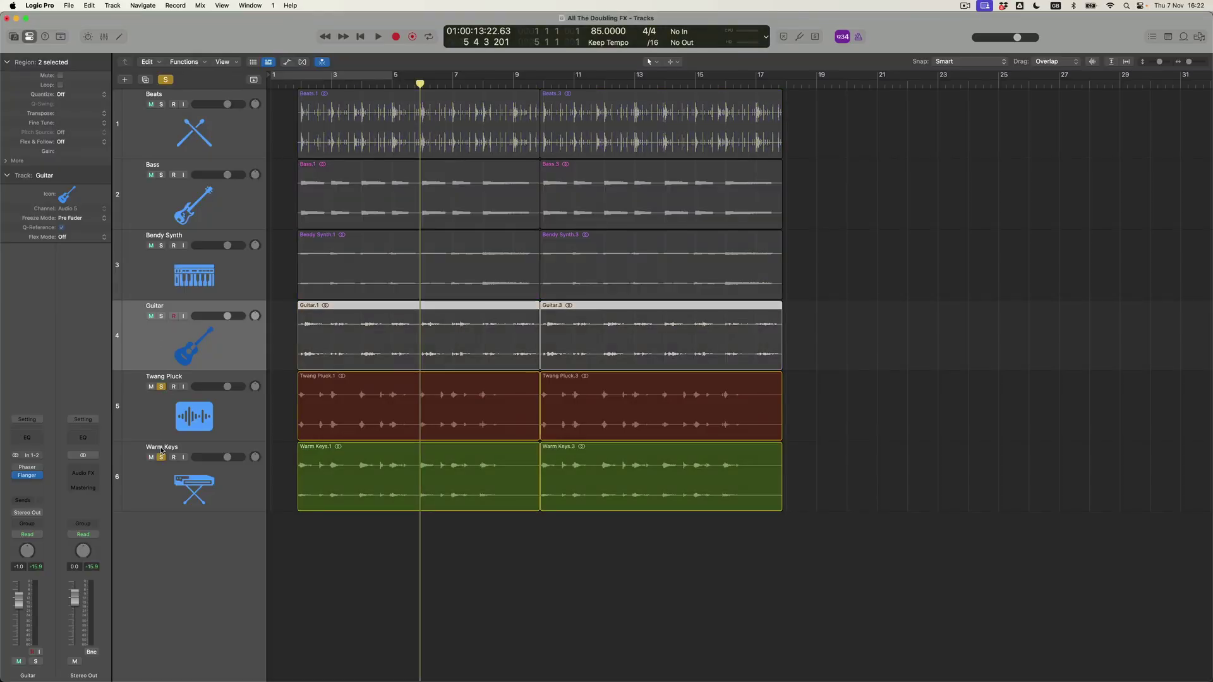
click(243, 412)
shift+click(245, 485)
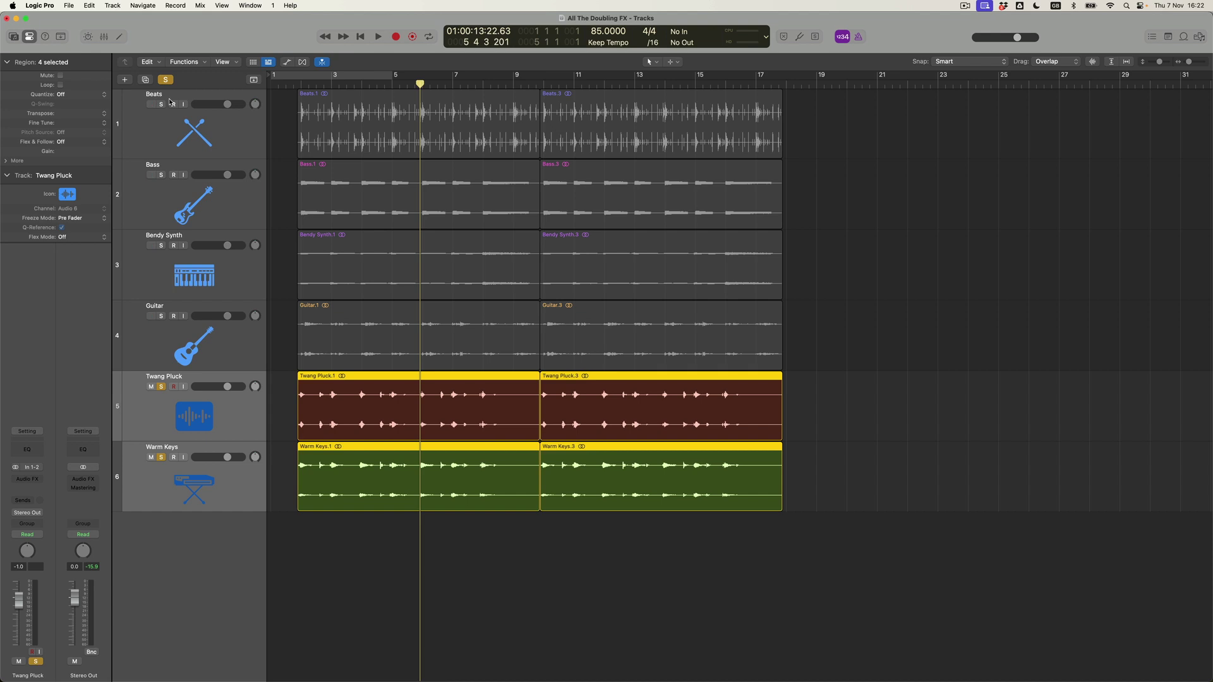
Show the mixer and add a Bus 1 send to the selected Twang Pluck and Warm Keys channels.
click(104, 38)
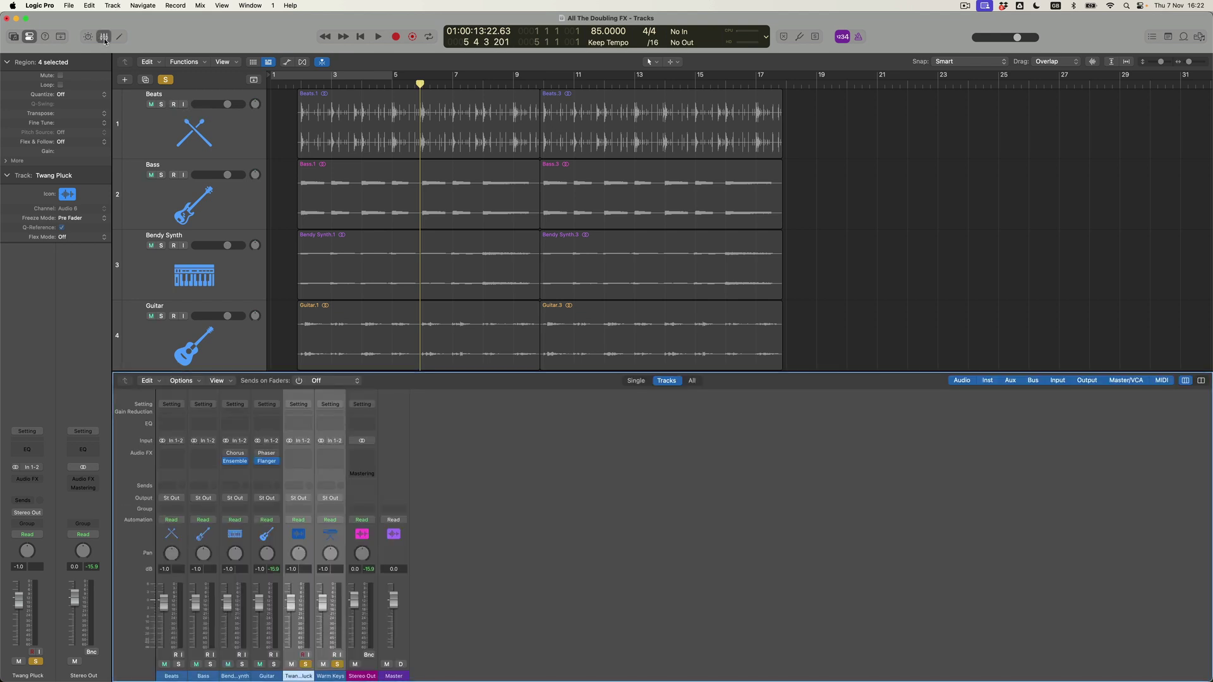
click(299, 488)
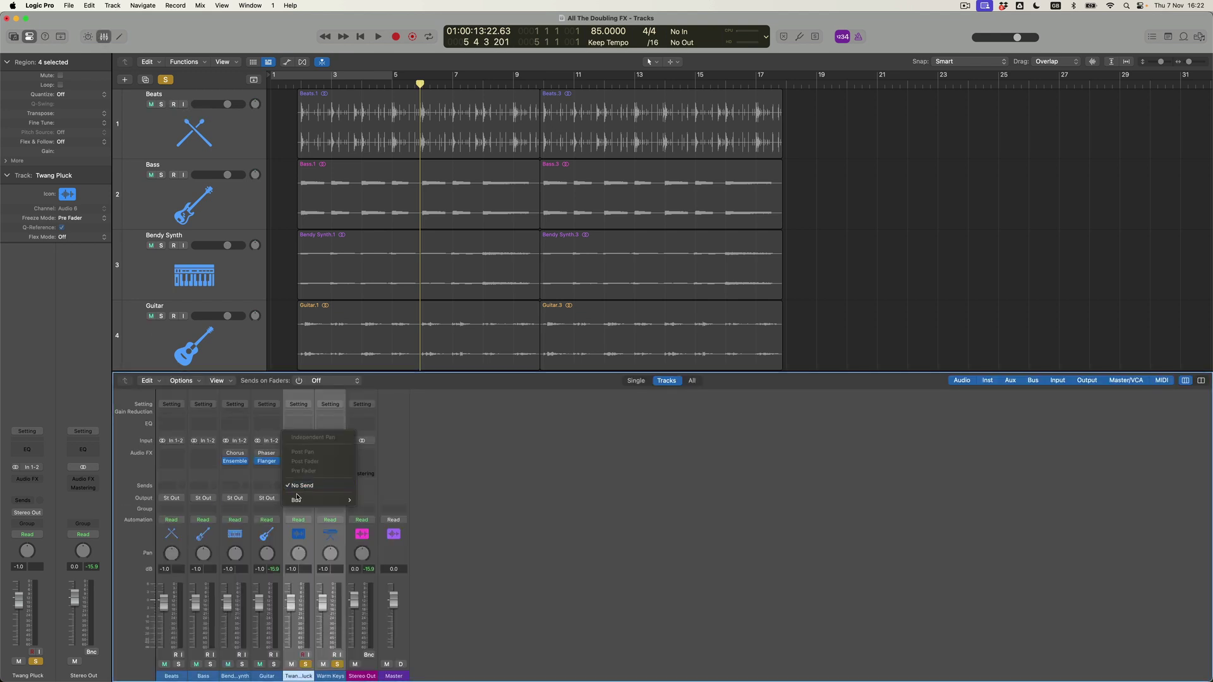
mouse_move(297, 500)
click(371, 310)
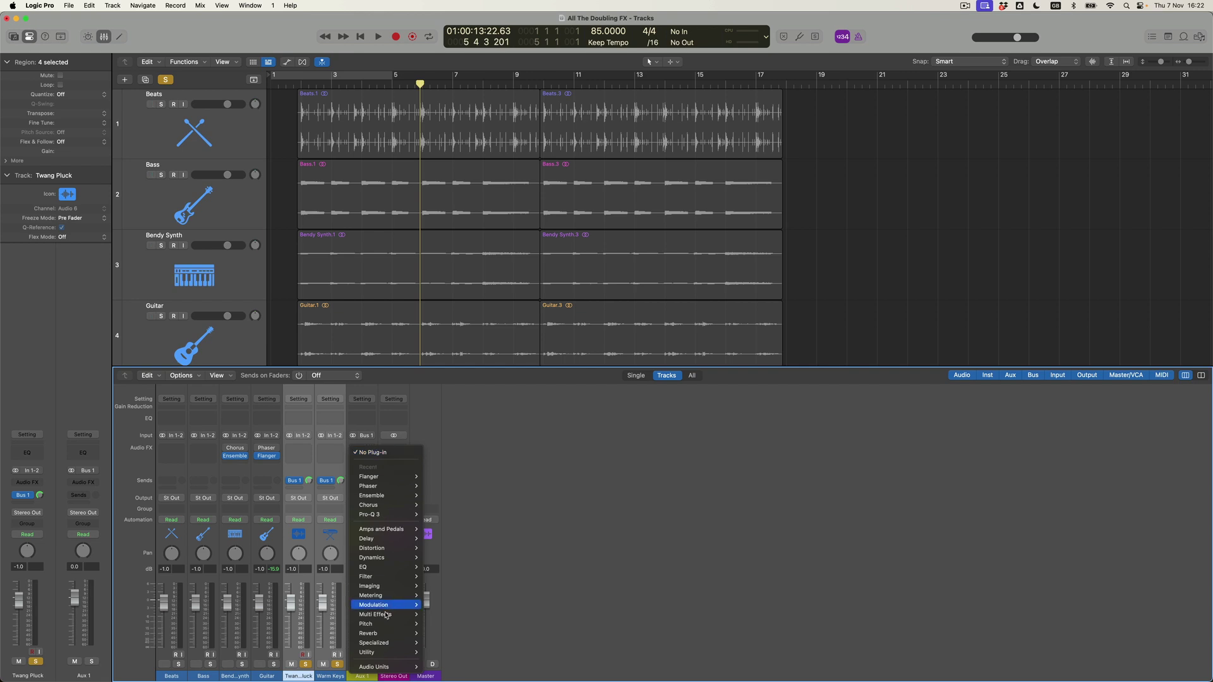
Insert a stereo ChromaVerb on Aux 1 and set its room type to Synth Hall.
mouse_move(379, 633)
mouse_move(440, 634)
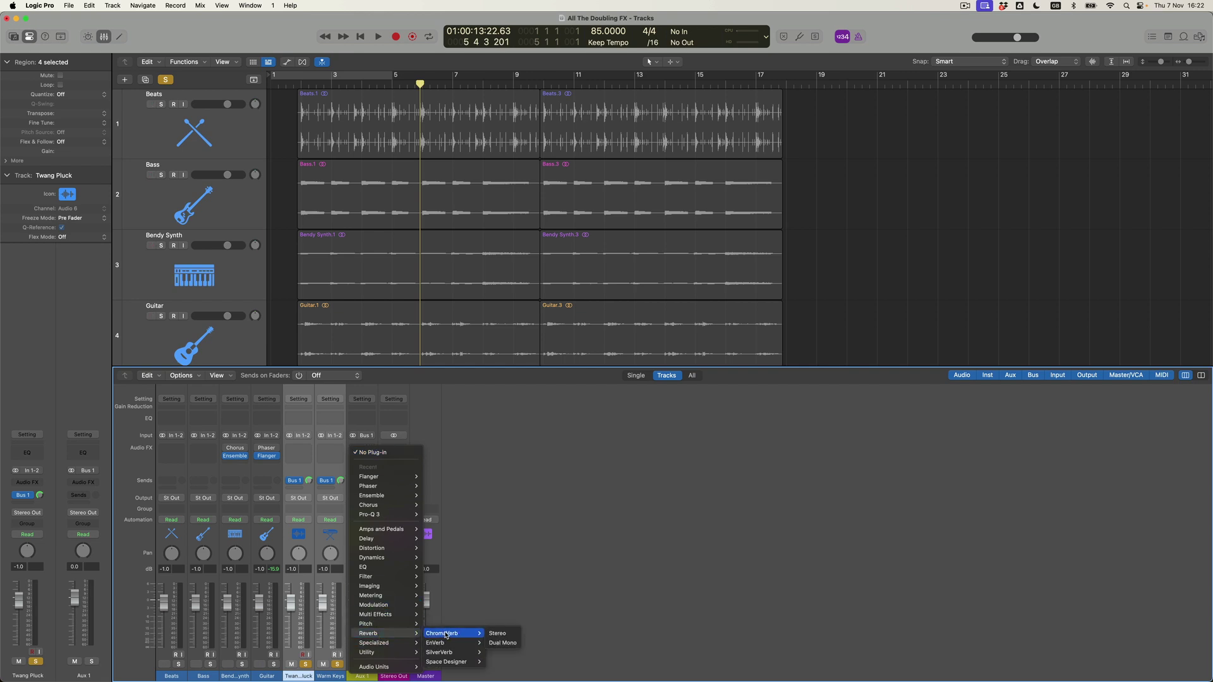
click(502, 634)
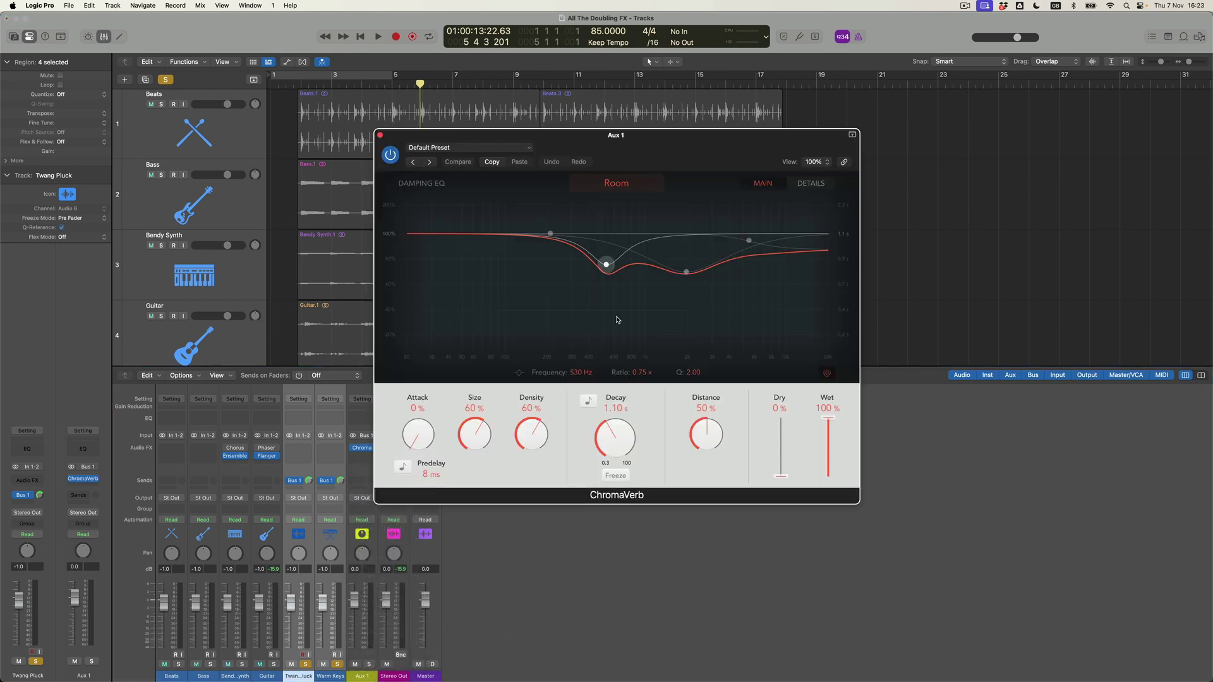
click(624, 189)
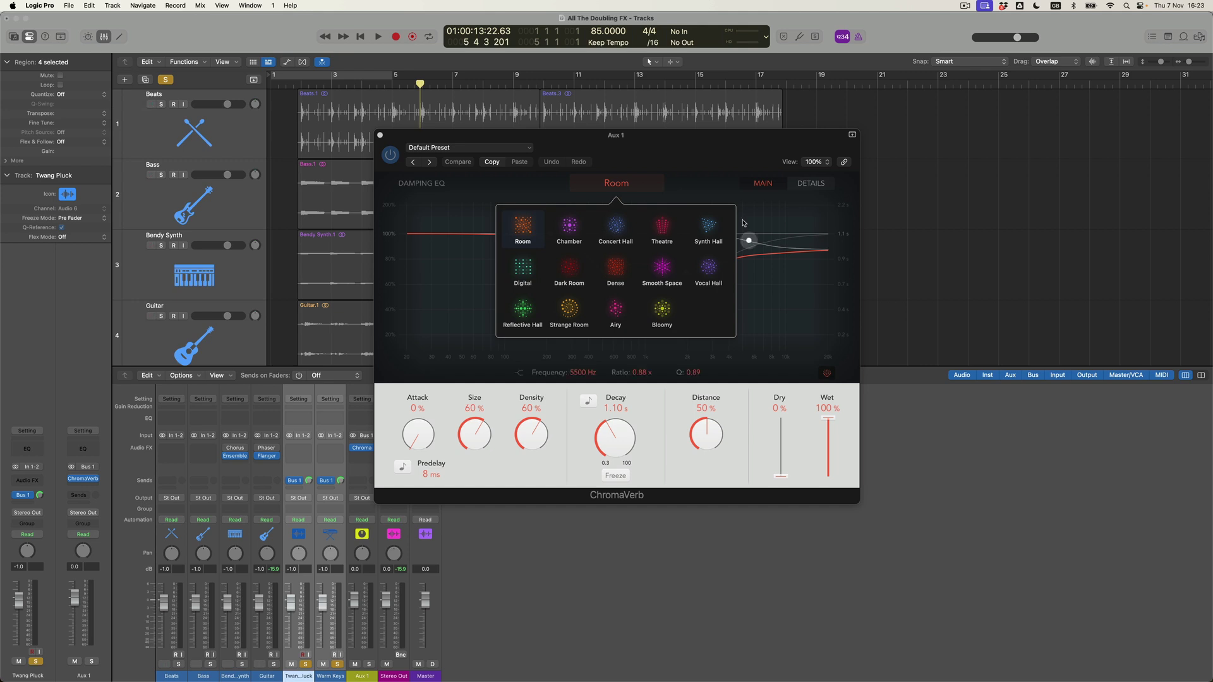
click(707, 227)
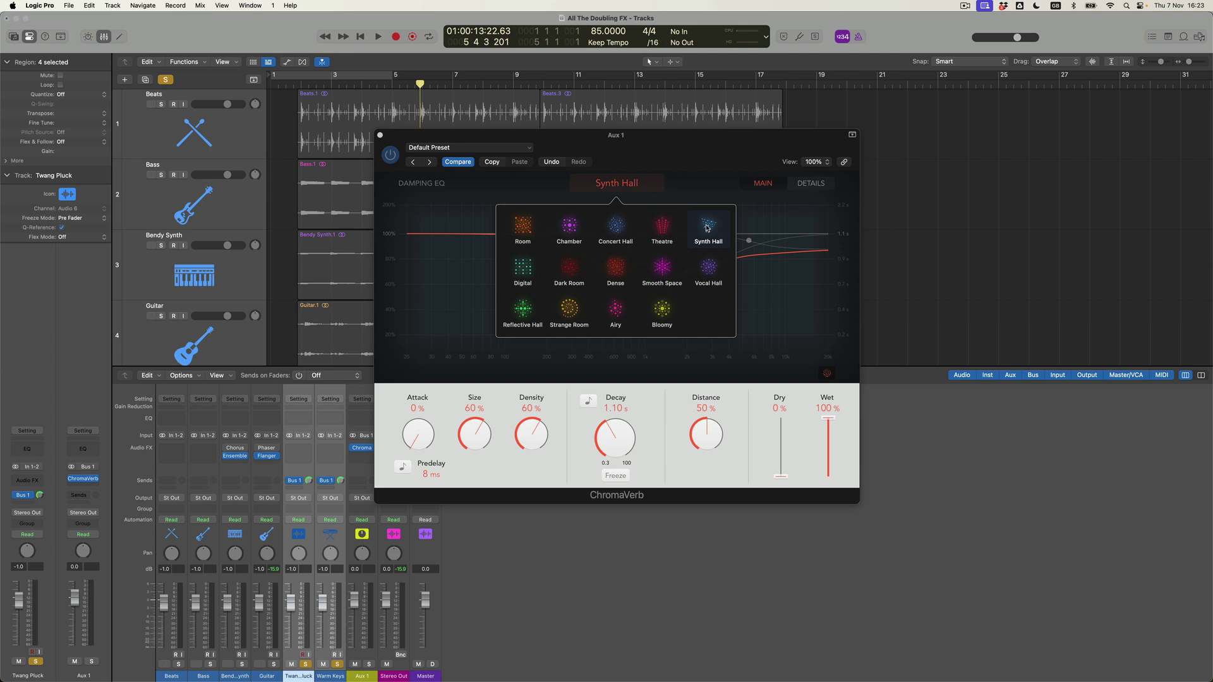
click(664, 401)
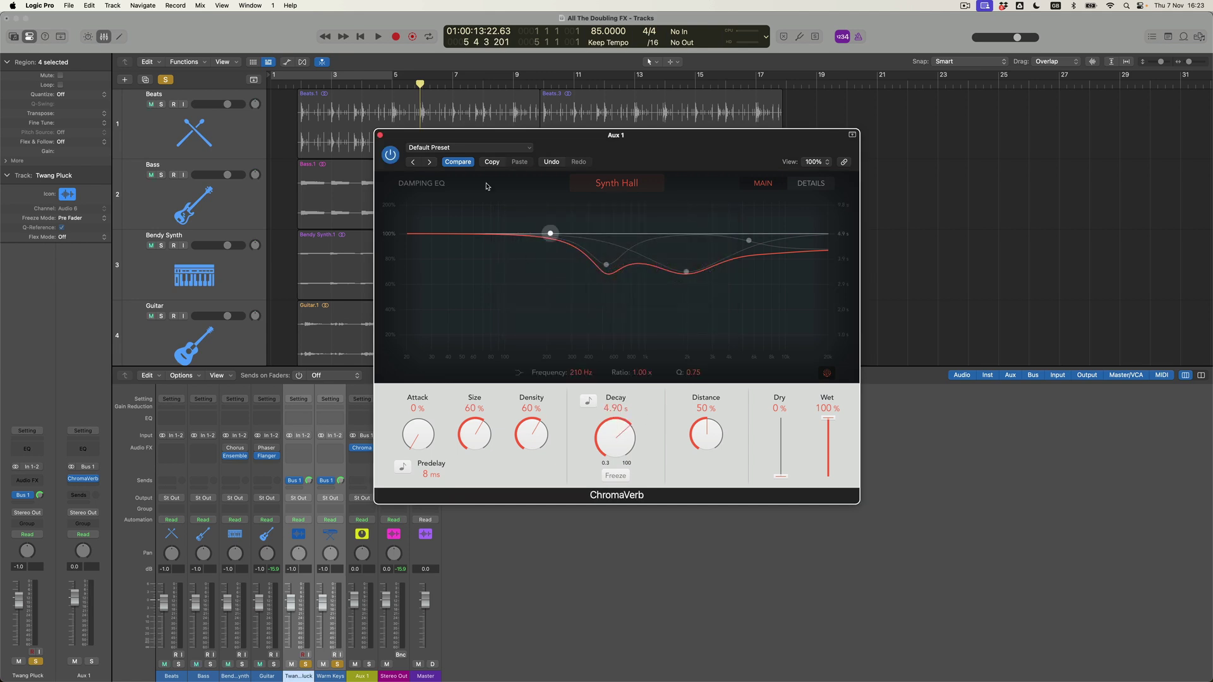
Move the ChromaVerb window clear of the soloed tracks and play them to hear the reverb alone.
drag(440, 140, 669, 294)
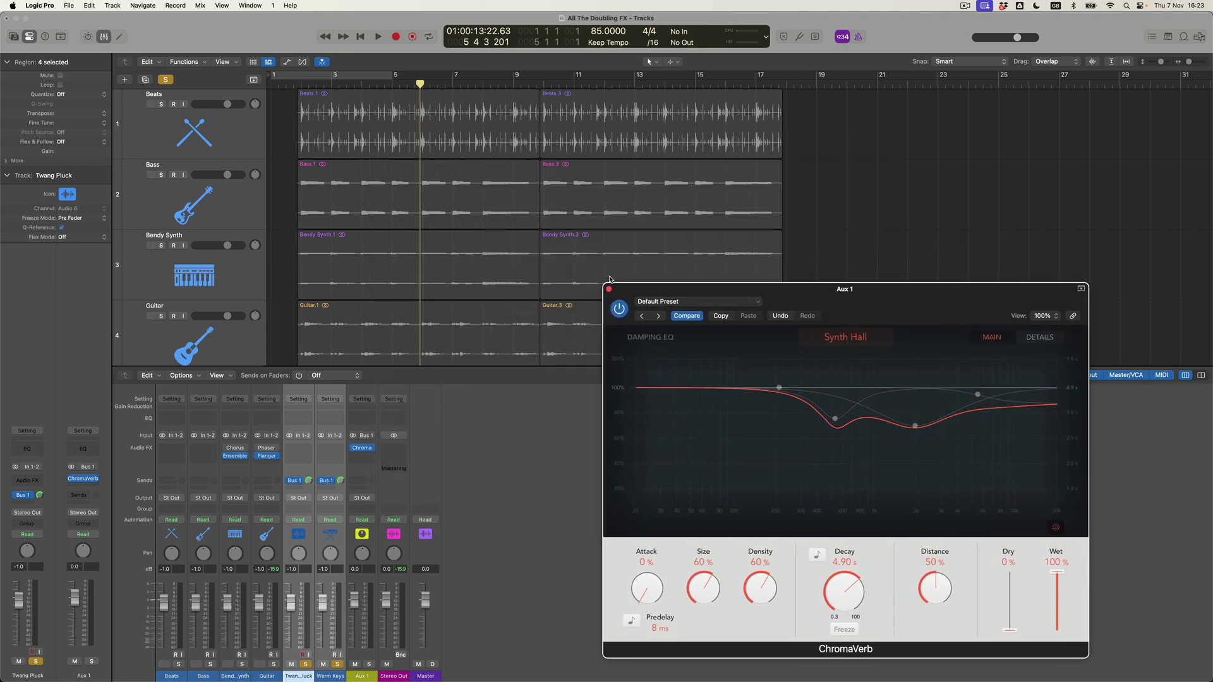
scroll(385, 222, down, 5)
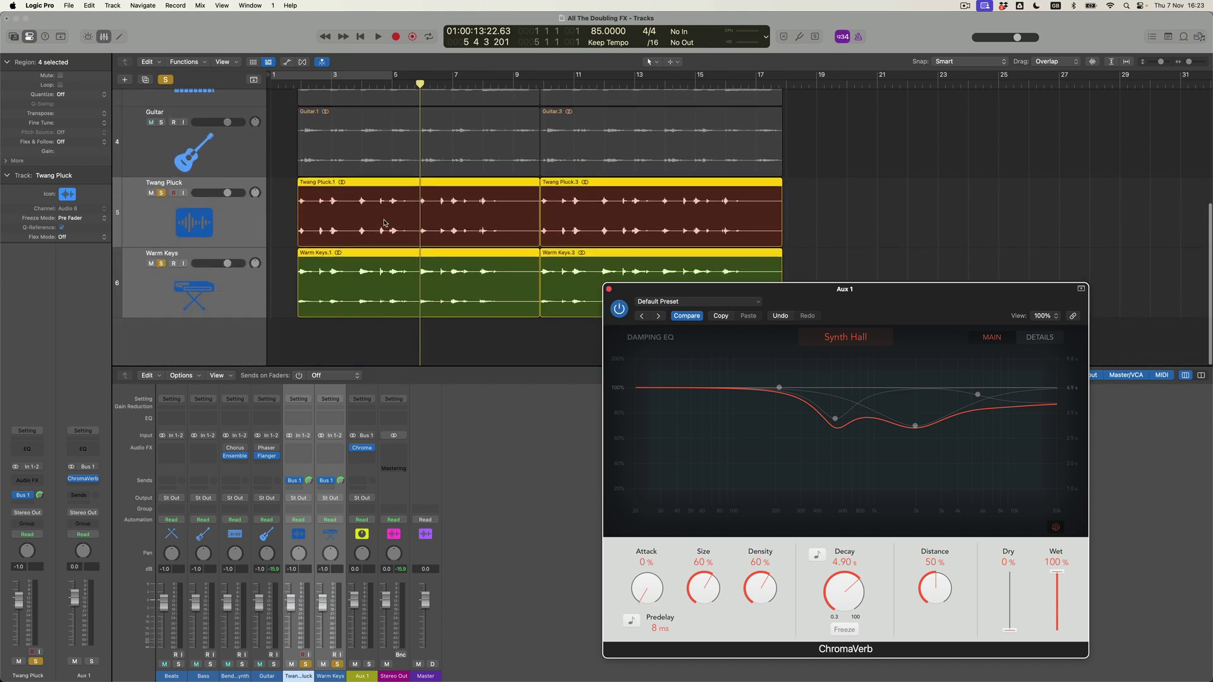
key(shift+space)
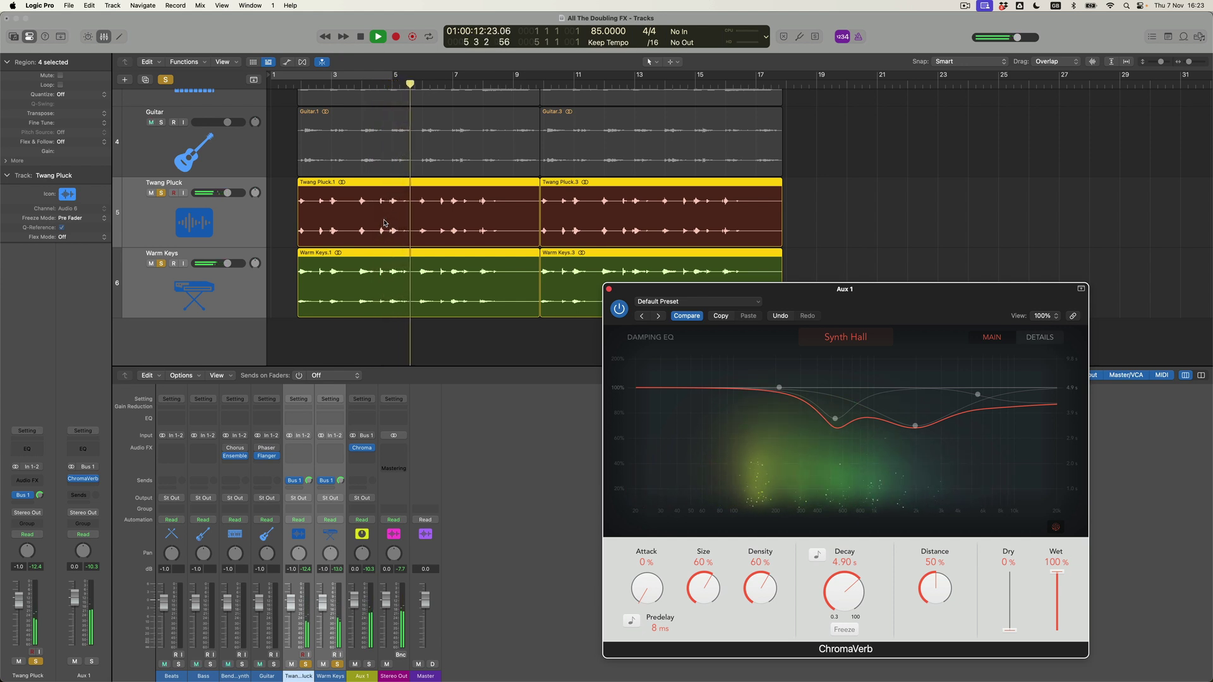
key(space)
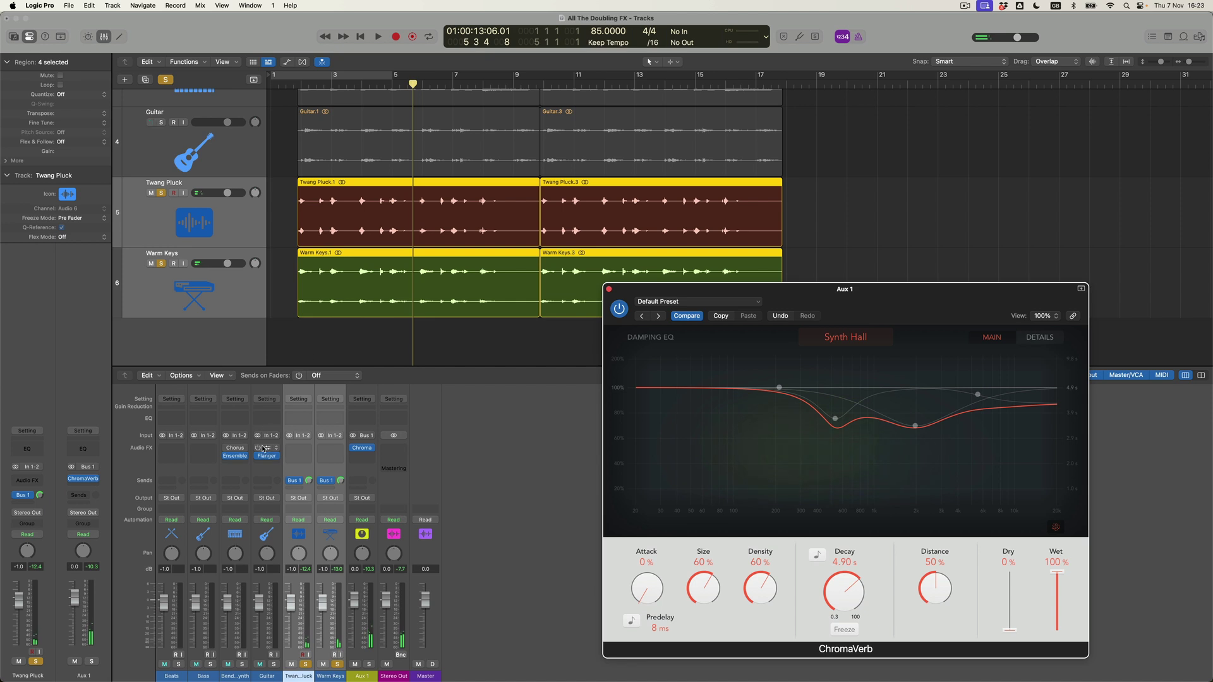
Move the Phaser from the Guitar channel to Aux 1 after ChromaVerb, enable it and open its settings.
drag(327, 455, 359, 461)
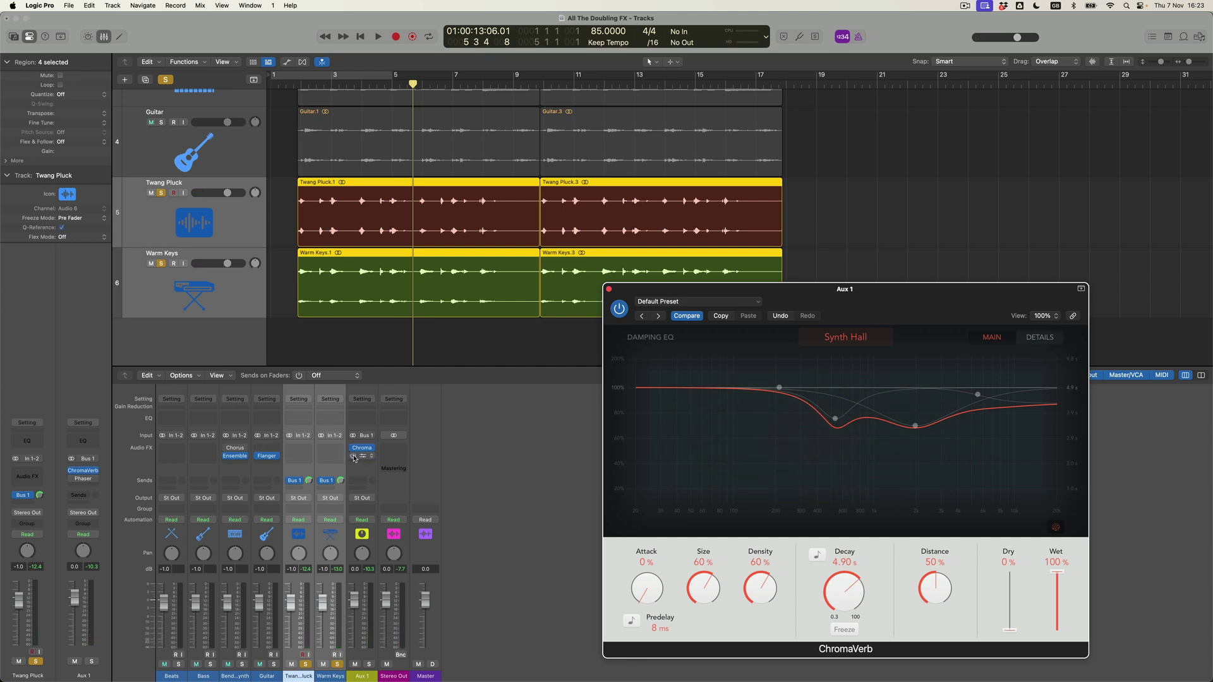
click(353, 459)
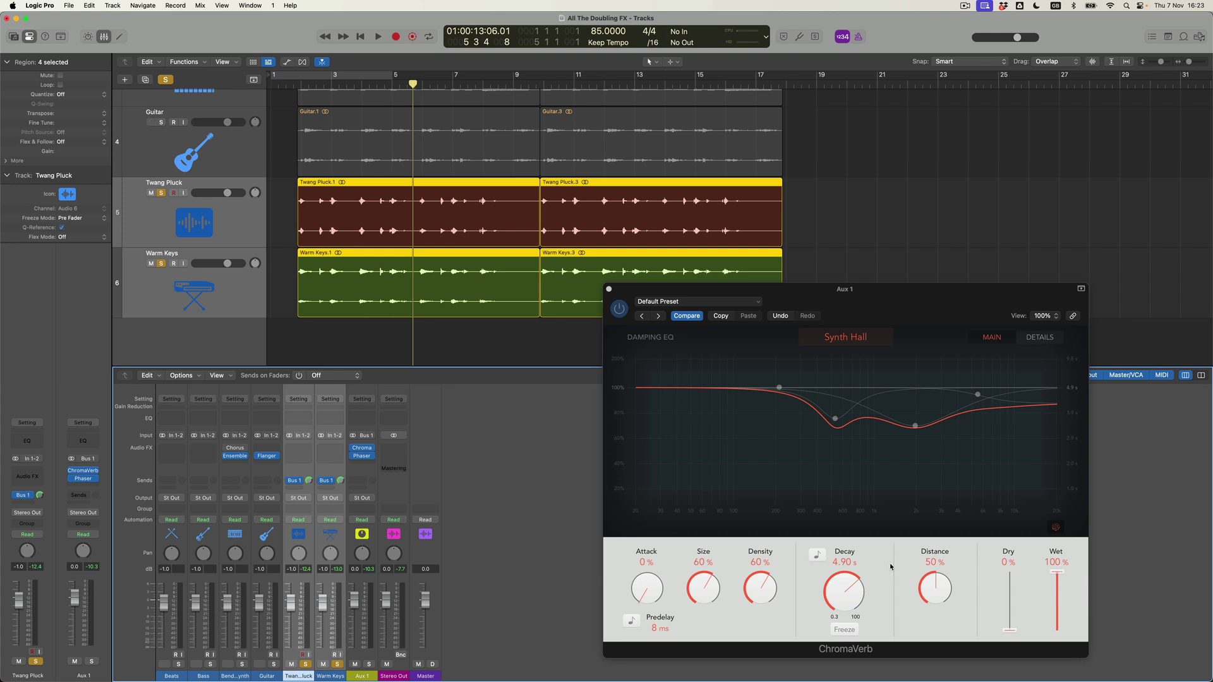
click(363, 459)
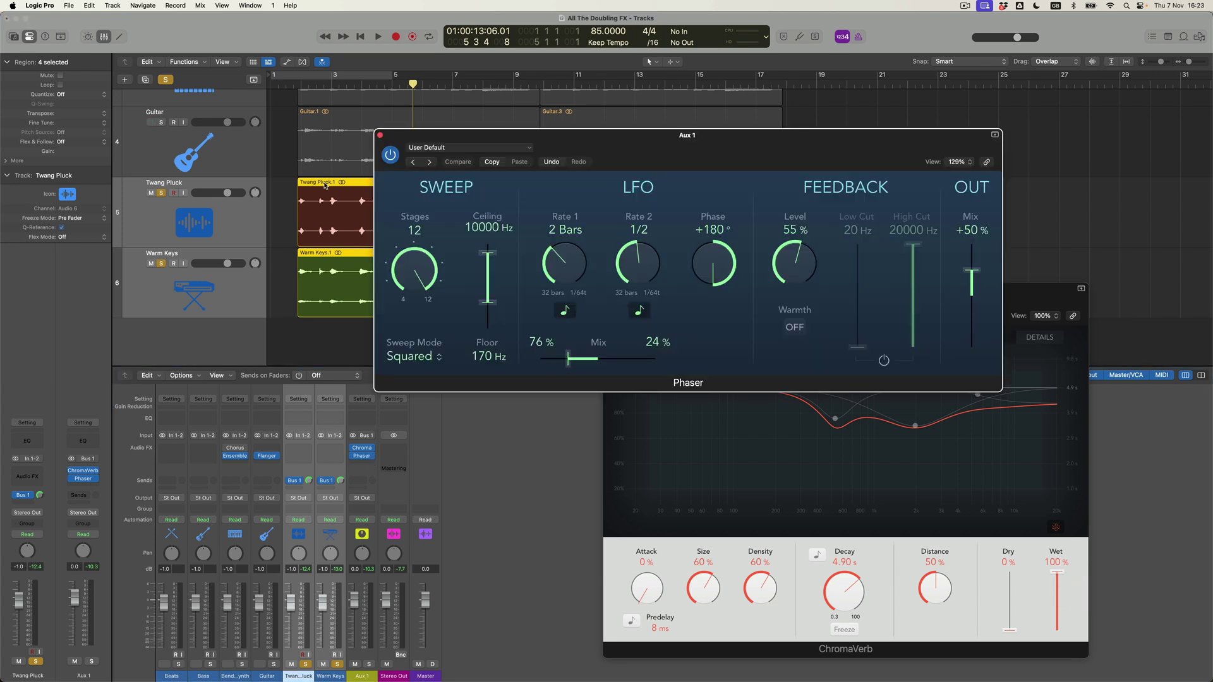
During playback from before bar 2, set the Phaser's Rate 2 to 1 Bar, LFO Mix to 78%/22%, Floor to 730 Hz and Phase to +90°.
double_click(292, 86)
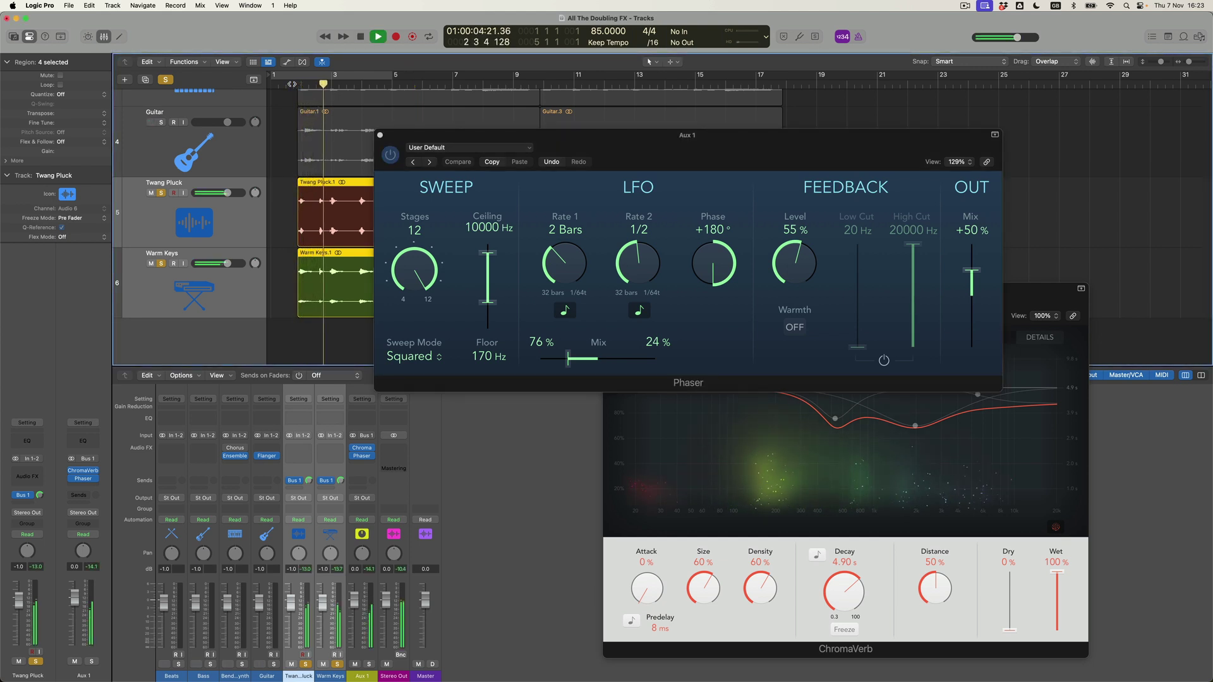
drag(635, 276, 638, 281)
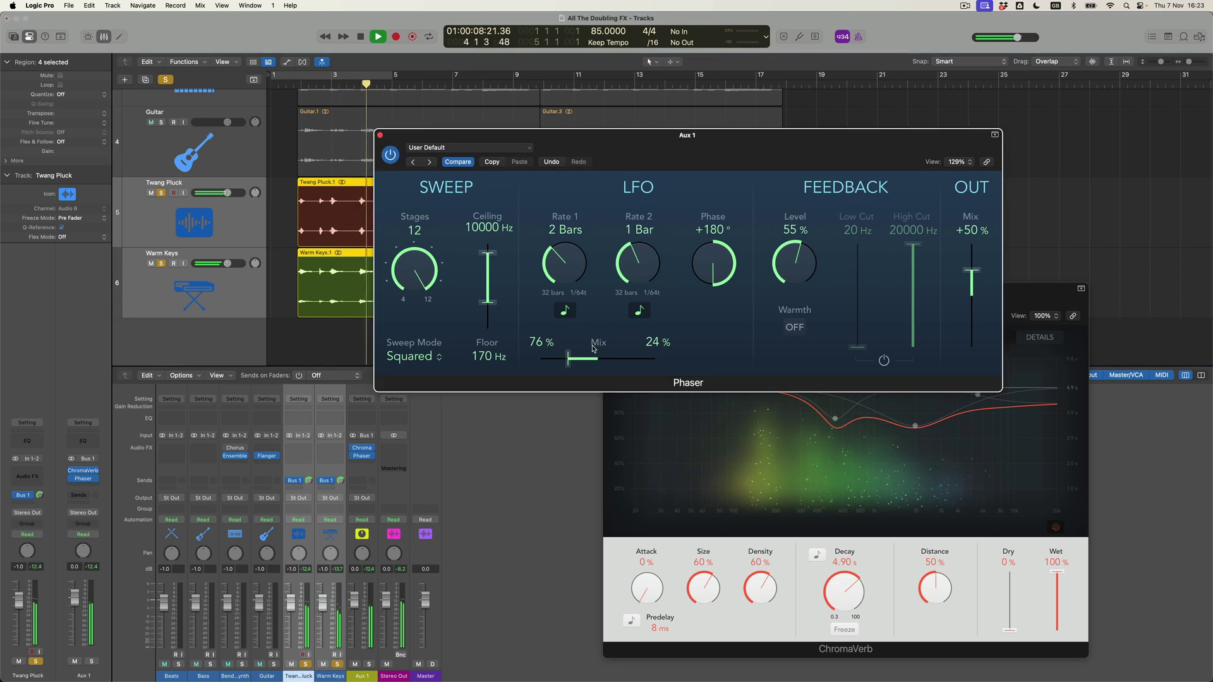
drag(568, 360, 566, 359)
drag(491, 303, 496, 289)
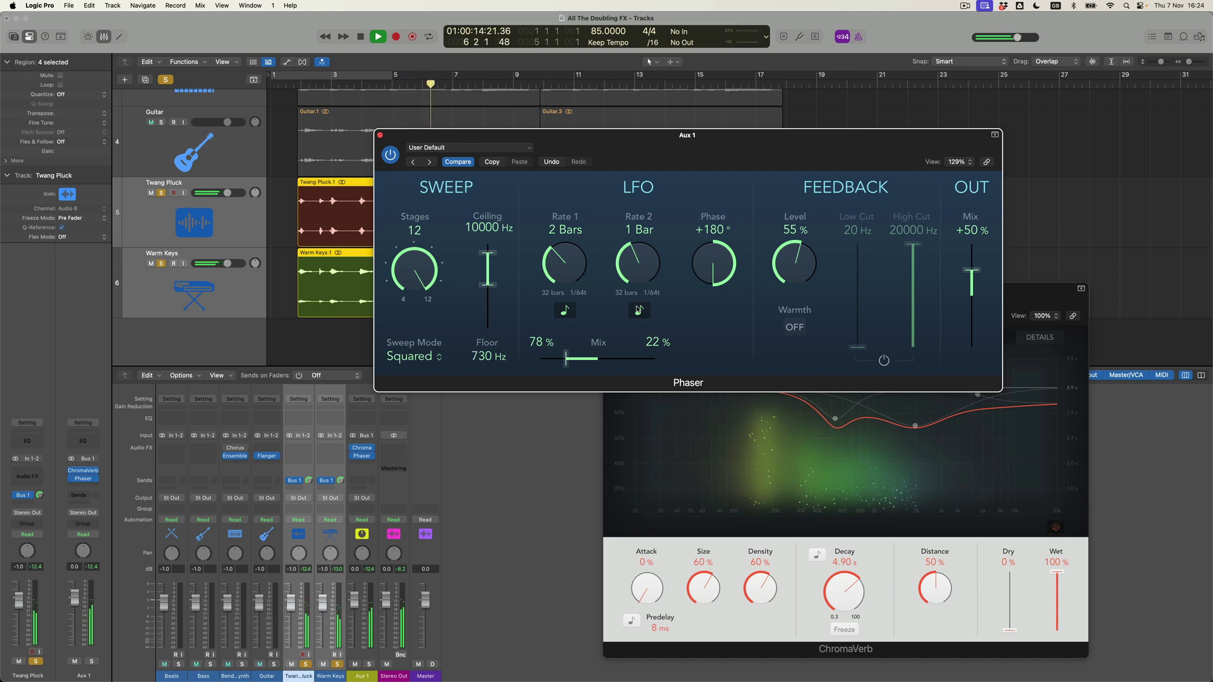
drag(695, 265, 695, 298)
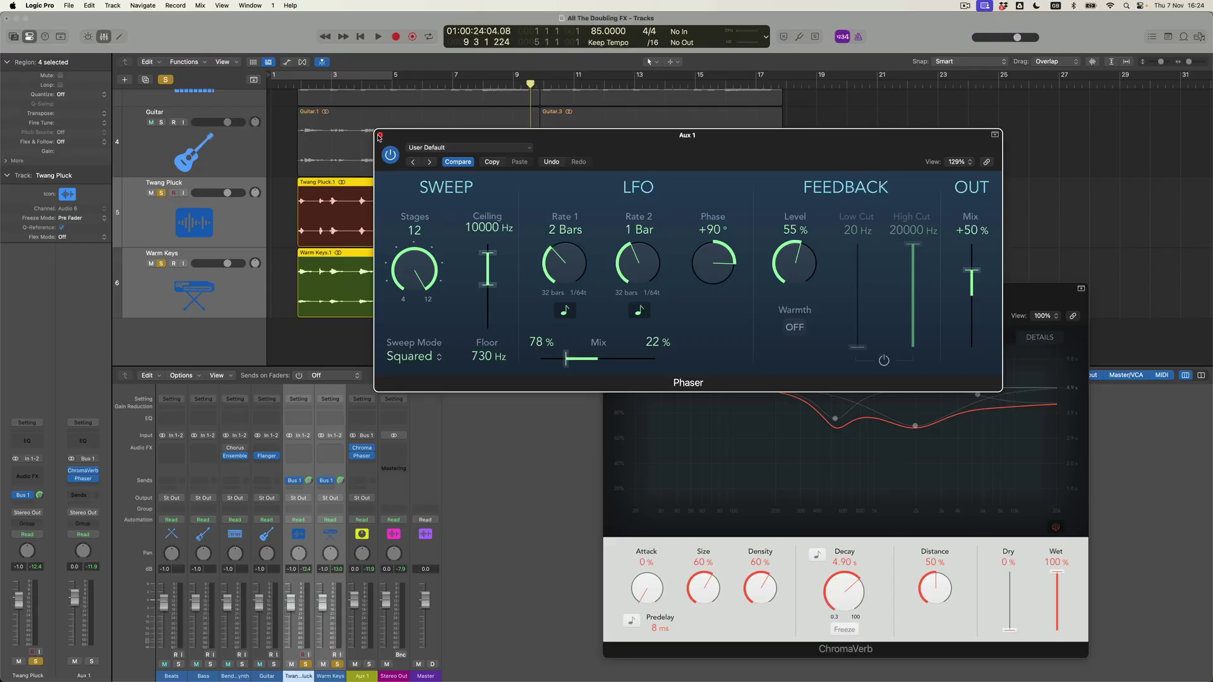
Close both plug-in windows, unsolo Twang Pluck and Warm Keys, and reduce the track height until all six tracks fit.
click(379, 136)
click(609, 290)
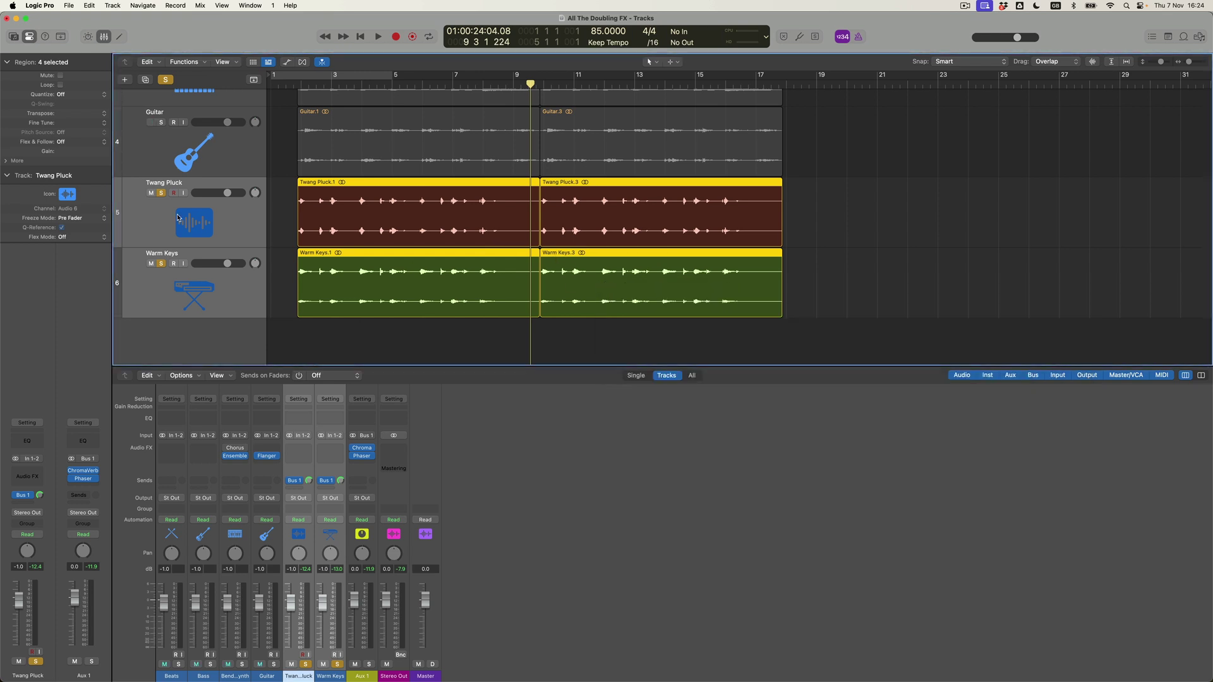
click(162, 193)
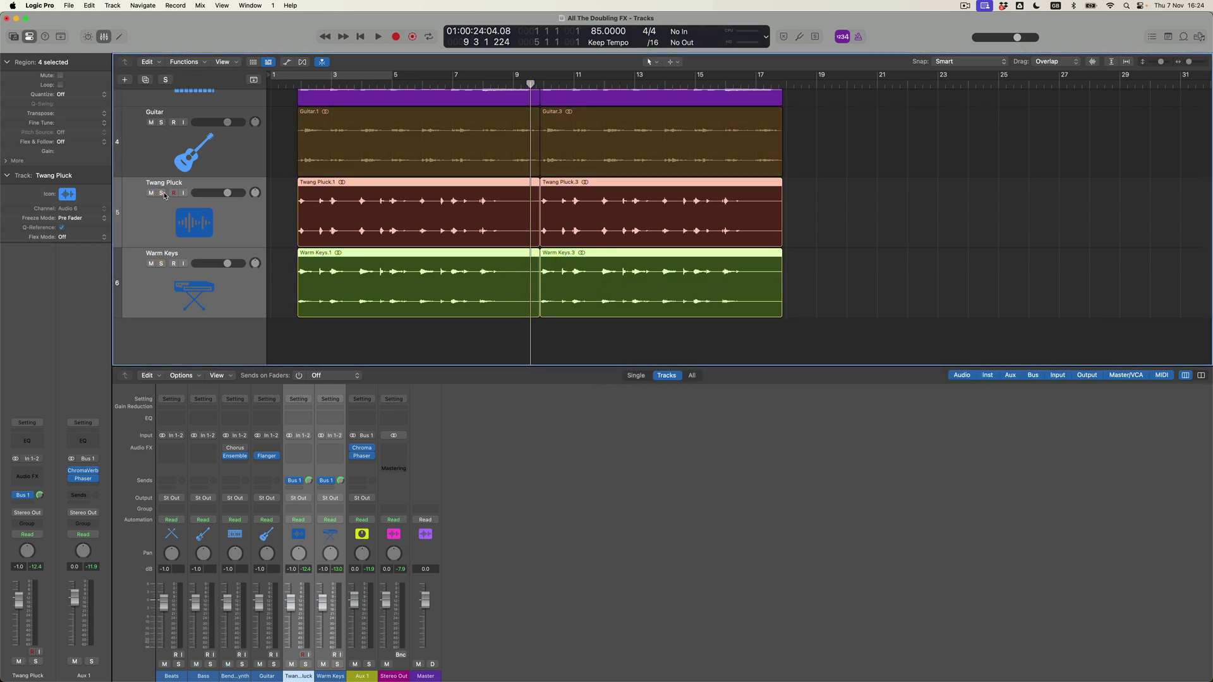
key(super+Up)
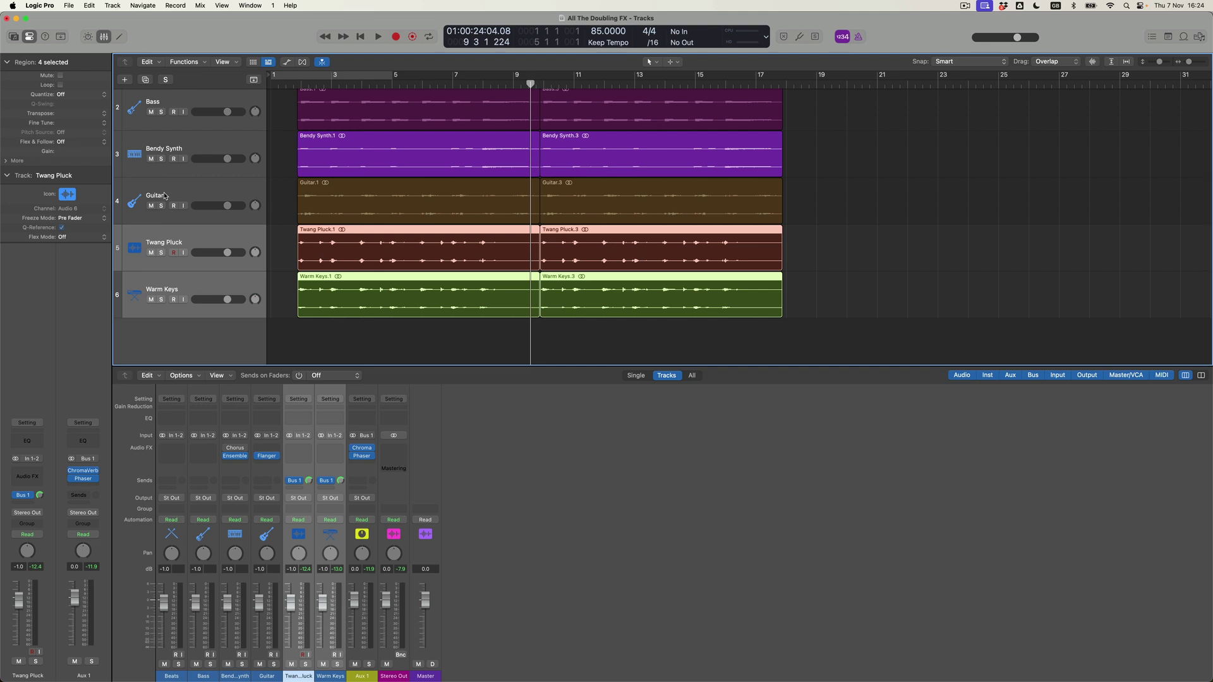
key(super+Up)
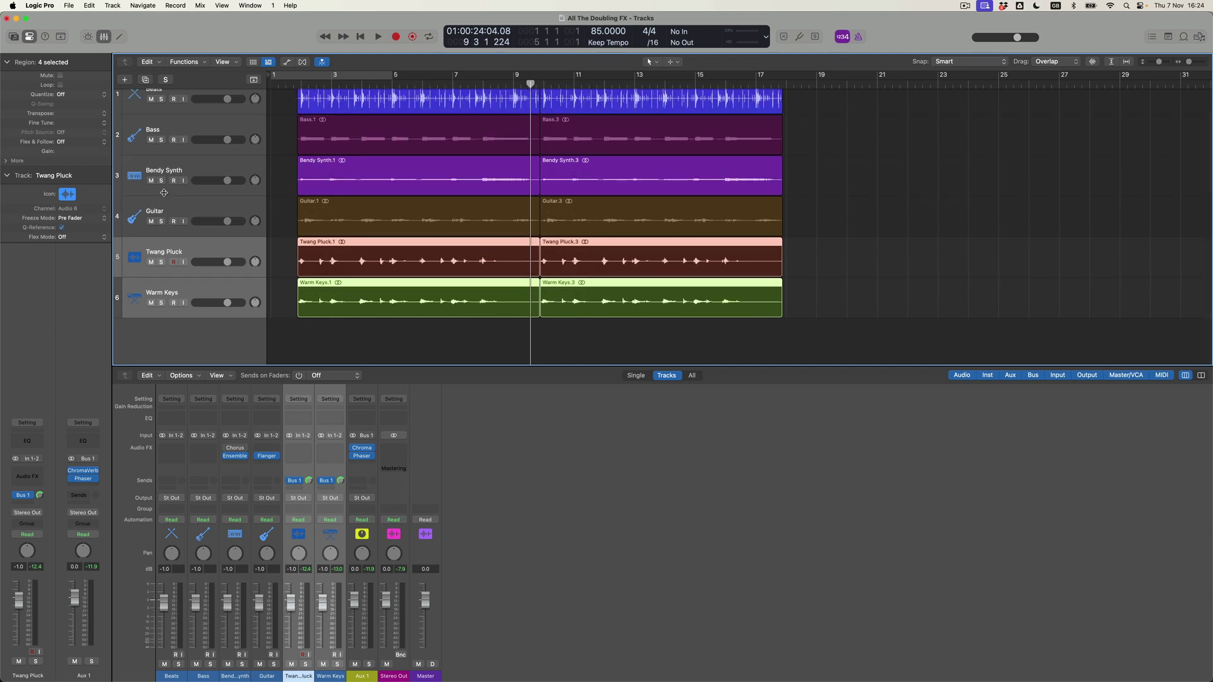
scroll(377, 218, up, 2)
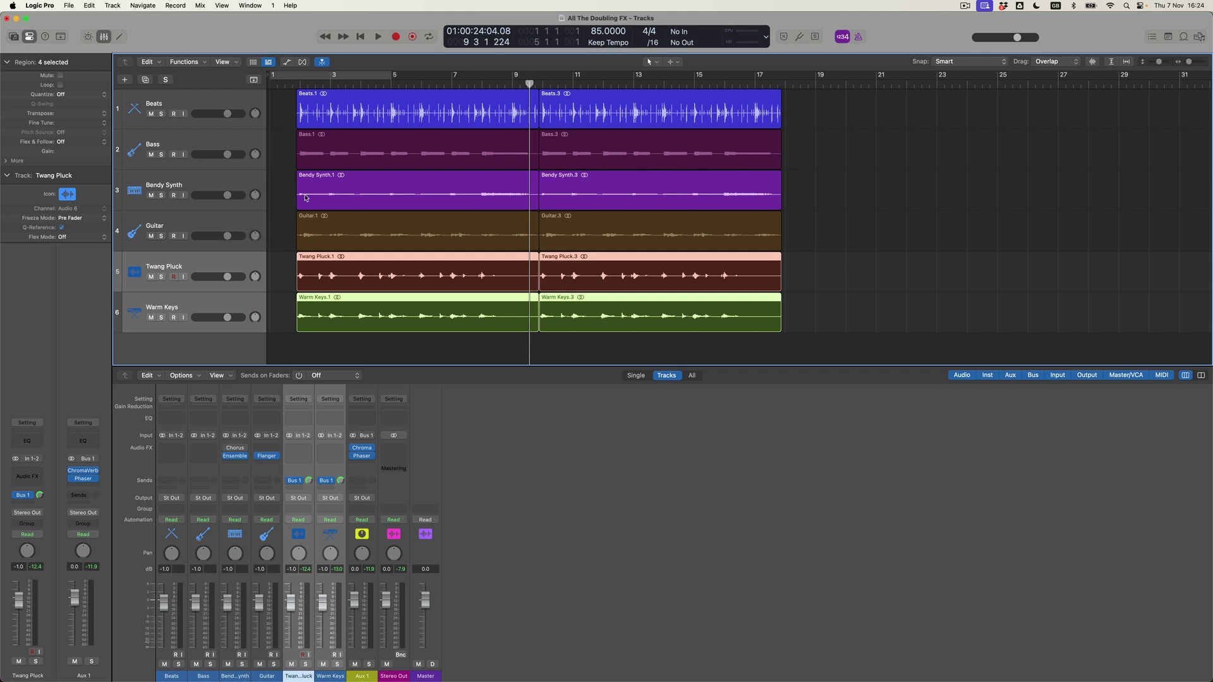
While the full mix plays from the start, set the Aux 1 Phaser's Ceiling to 2300 Hz and Floor to 360 Hz.
key(space)
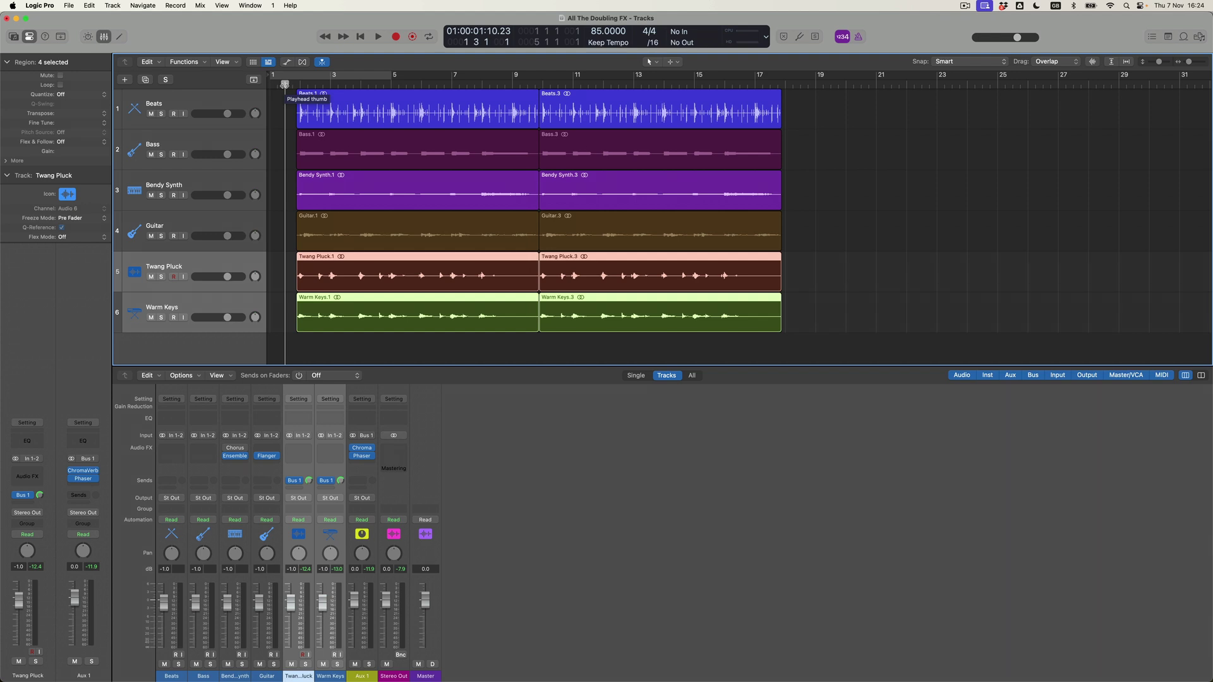
key(space)
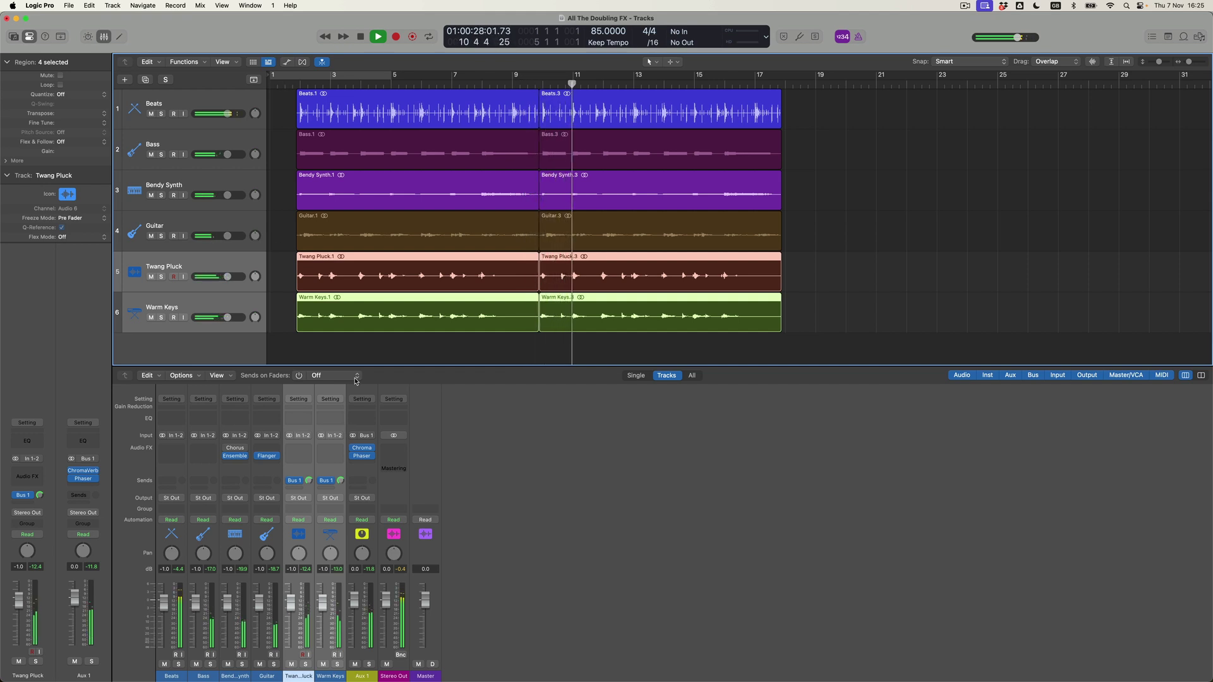
click(362, 457)
mouse_move(496, 286)
mouse_down()
mouse_move(493, 260)
mouse_move(492, 295)
mouse_move(493, 274)
mouse_up()
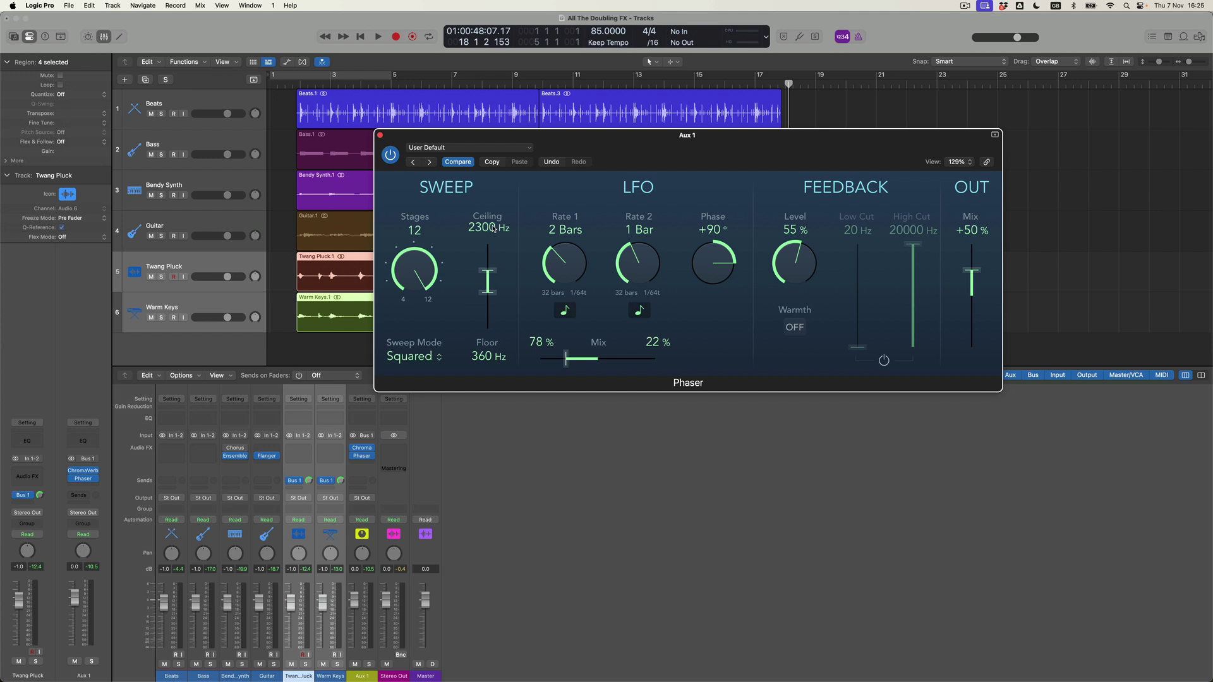
Turn on the Phaser's feedback filters and set the High Cut to 2800 Hz.
click(884, 359)
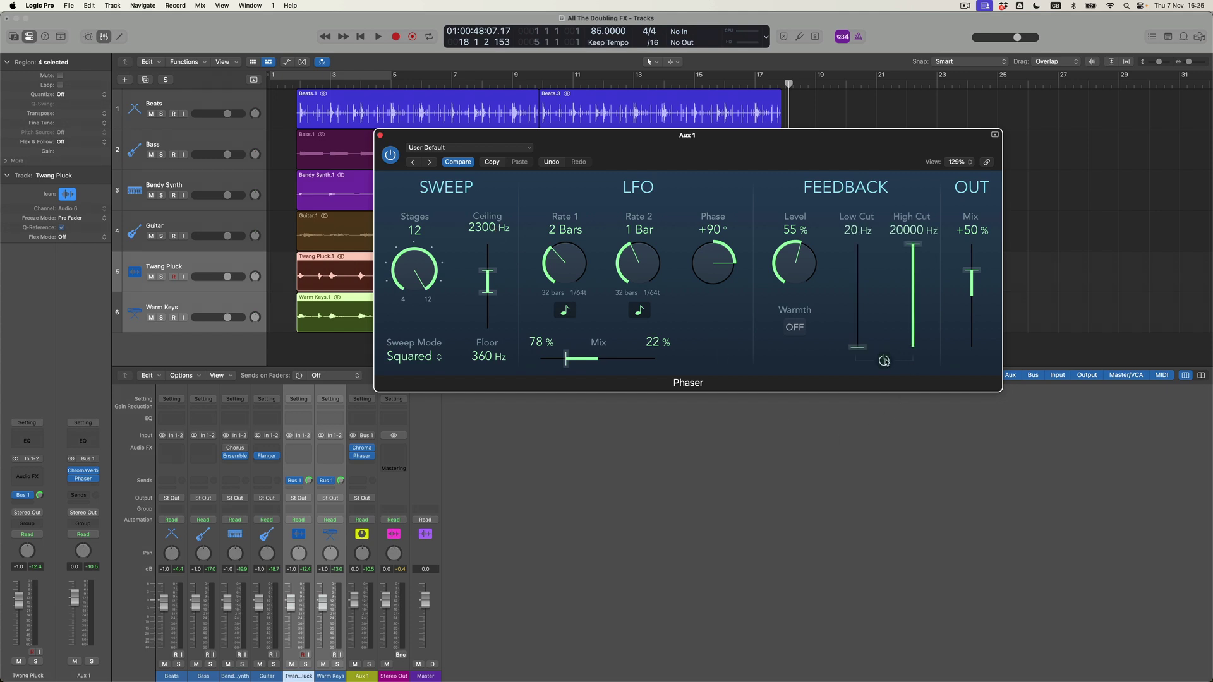
drag(917, 253, 916, 269)
drag(917, 273, 917, 281)
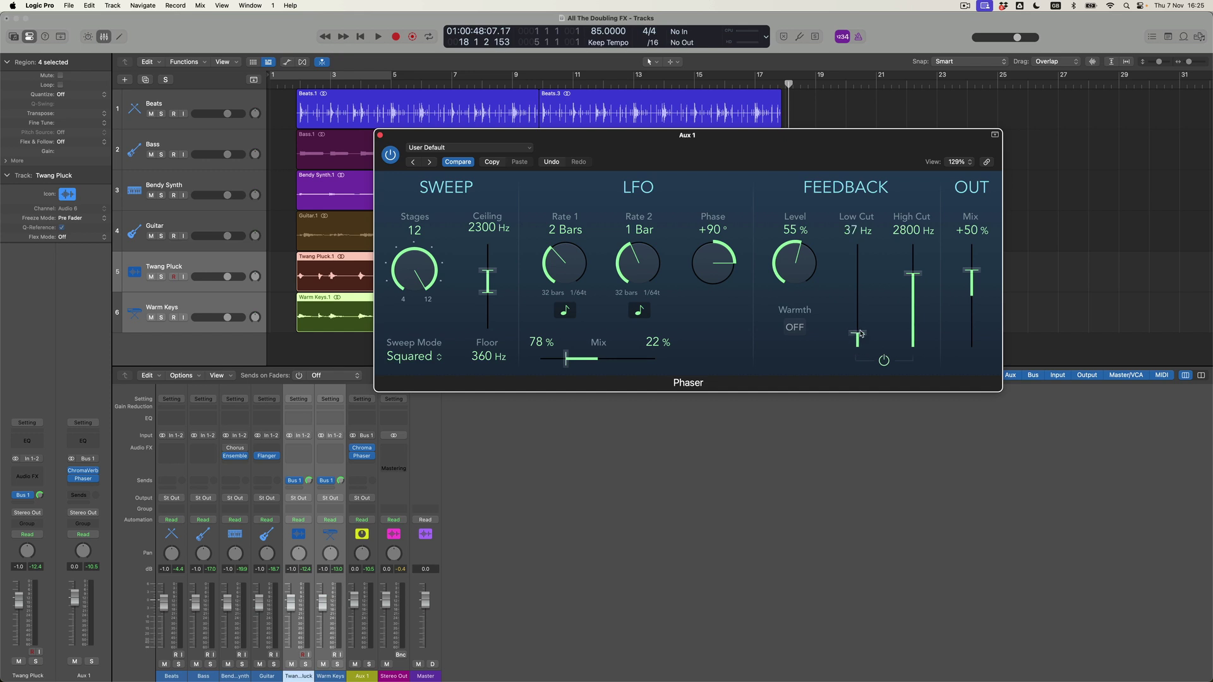